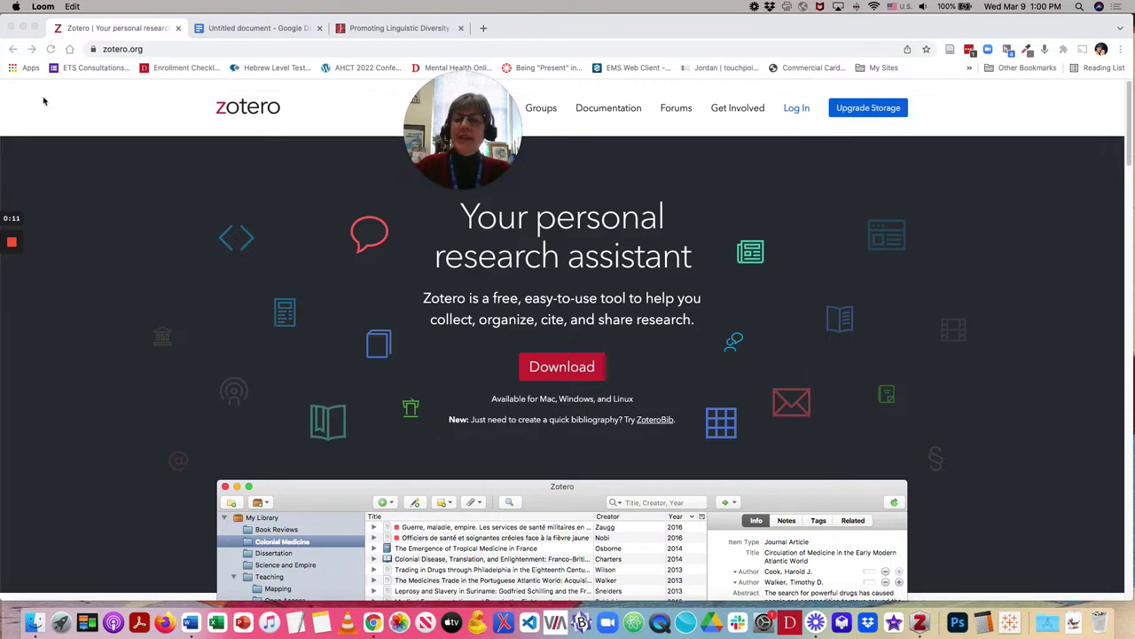
Log in to the Zotero website with the saved account e-mail and password
{"action": "left_click", "coordinate": [155, 50]}
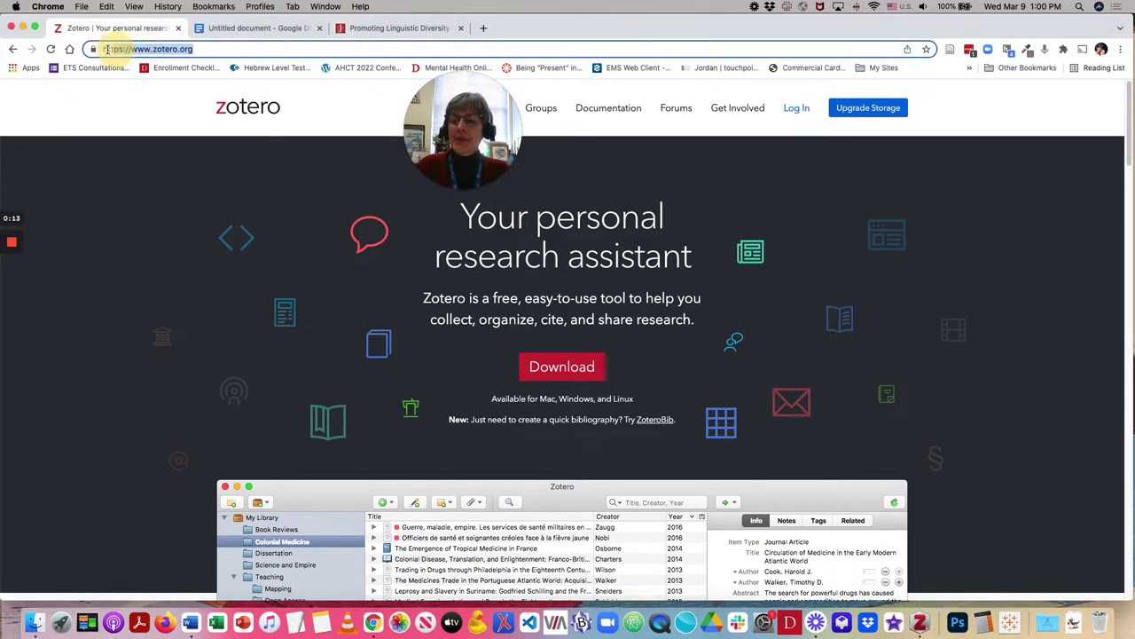
{"action": "left_click", "coordinate": [230, 181]}
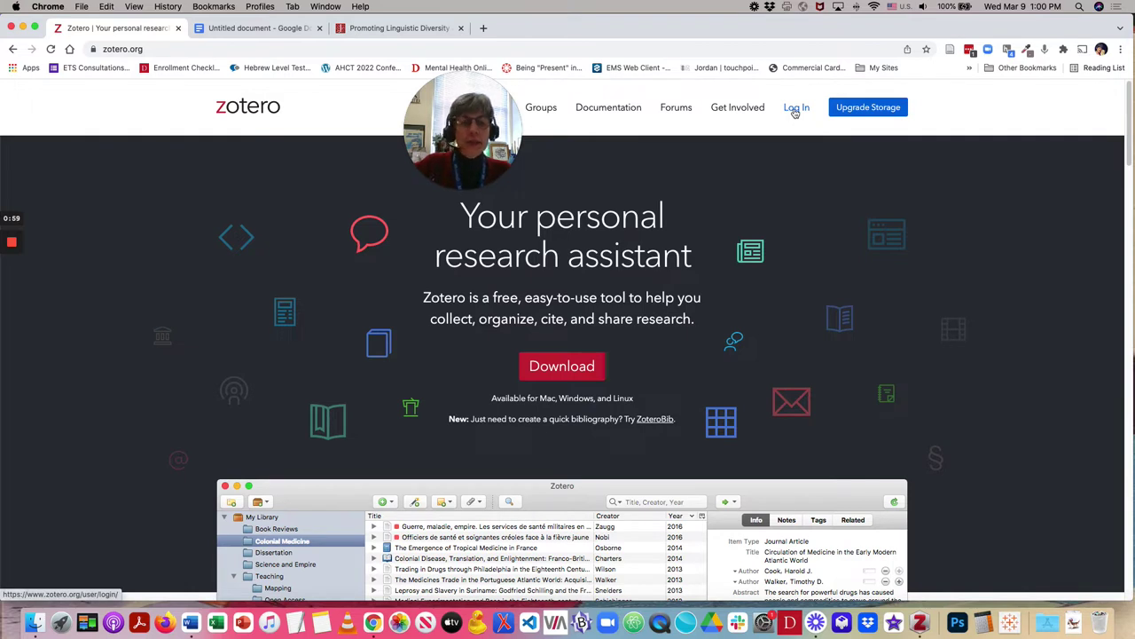
{"action": "left_click", "coordinate": [796, 110]}
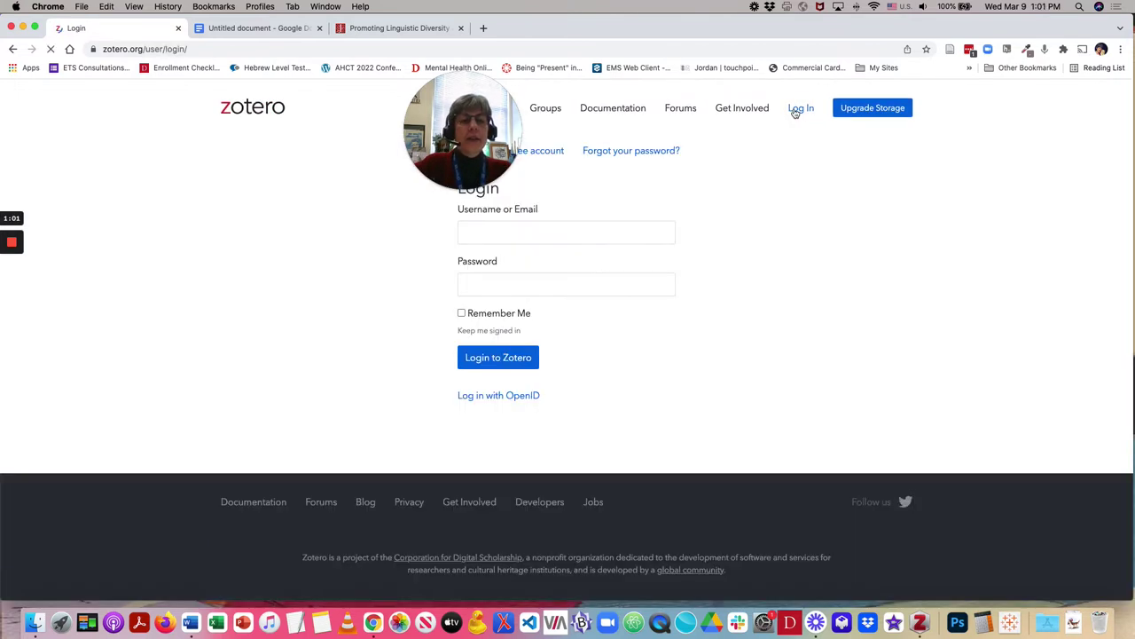
{"action": "left_click", "coordinate": [497, 231]}
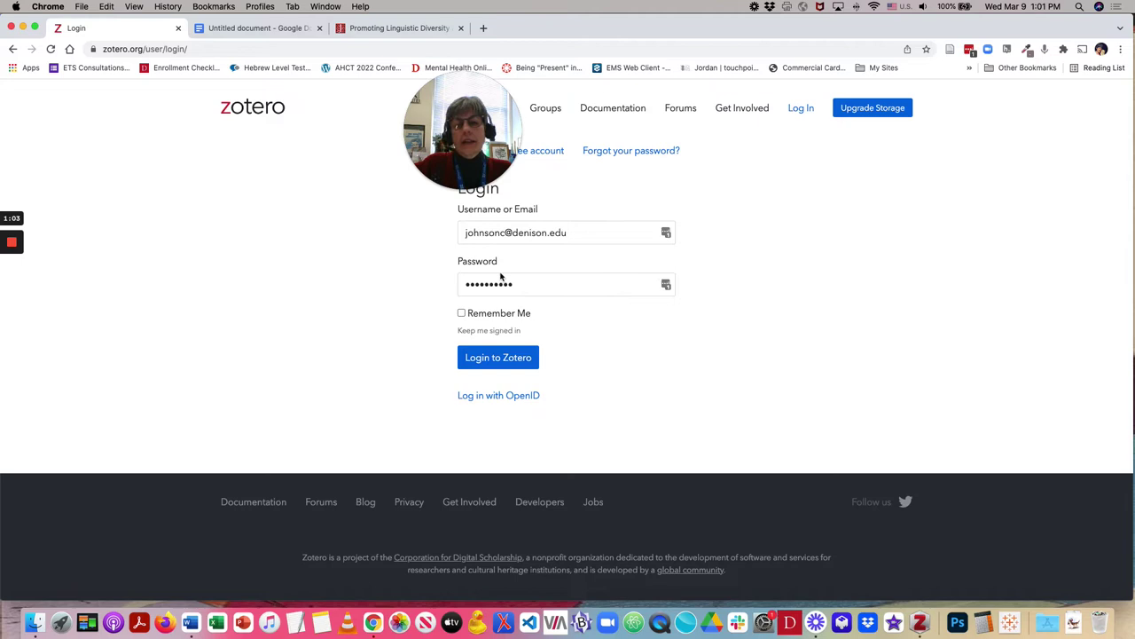
{"action": "left_click", "coordinate": [512, 359]}
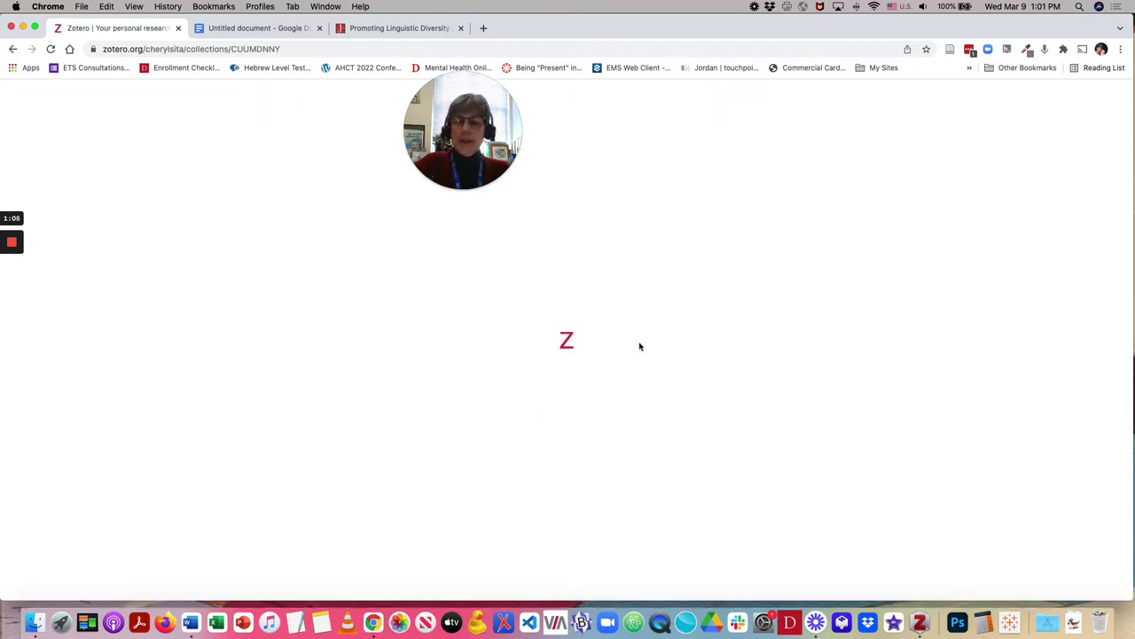
{"action": "scroll", "coordinate": [76, 177], "scroll_direction": "up", "scroll_amount": 3}
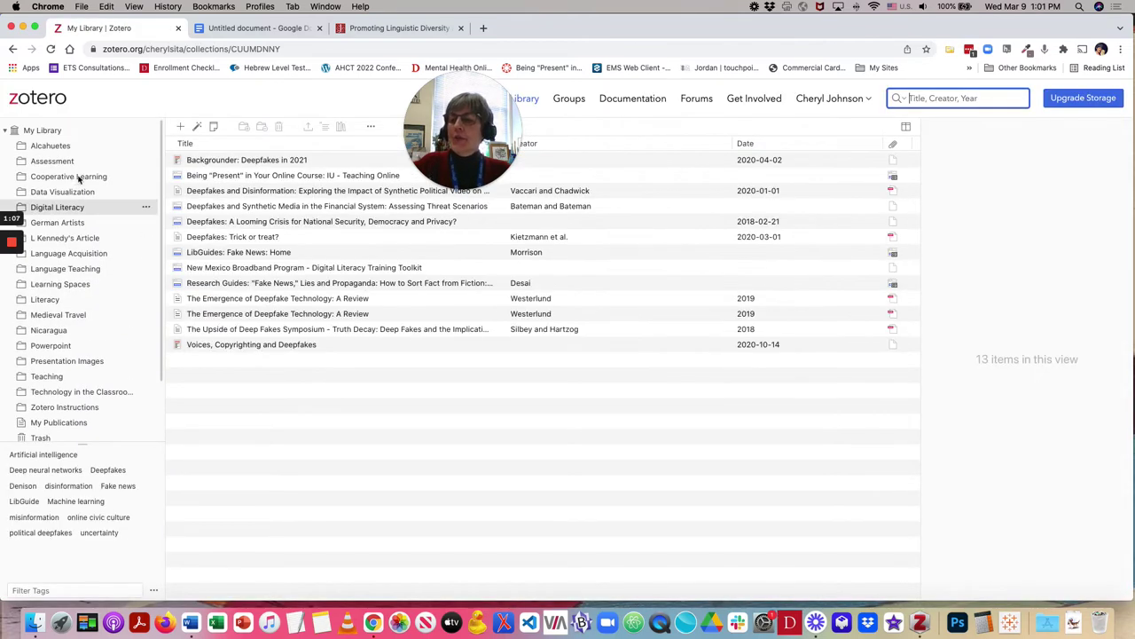
View the folders of the Spring 2022 SPAN 415-01 group library, and open the Digital Literacy collection in My Library
{"action": "left_click", "coordinate": [43, 134]}
{"action": "left_click", "coordinate": [6, 131]}
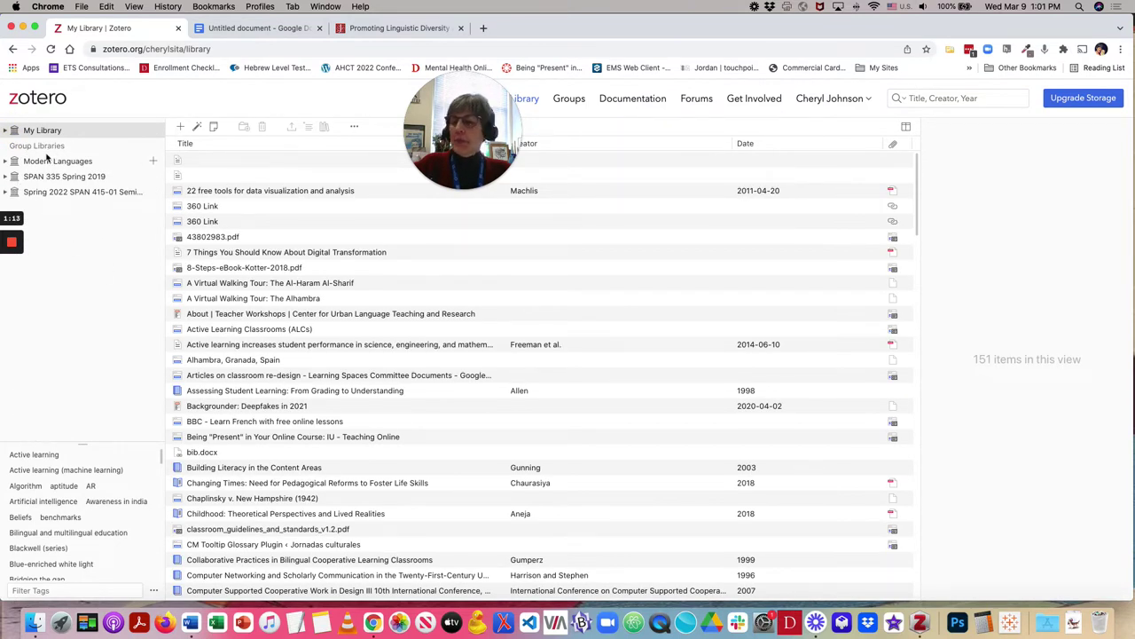
{"action": "left_click", "coordinate": [5, 191]}
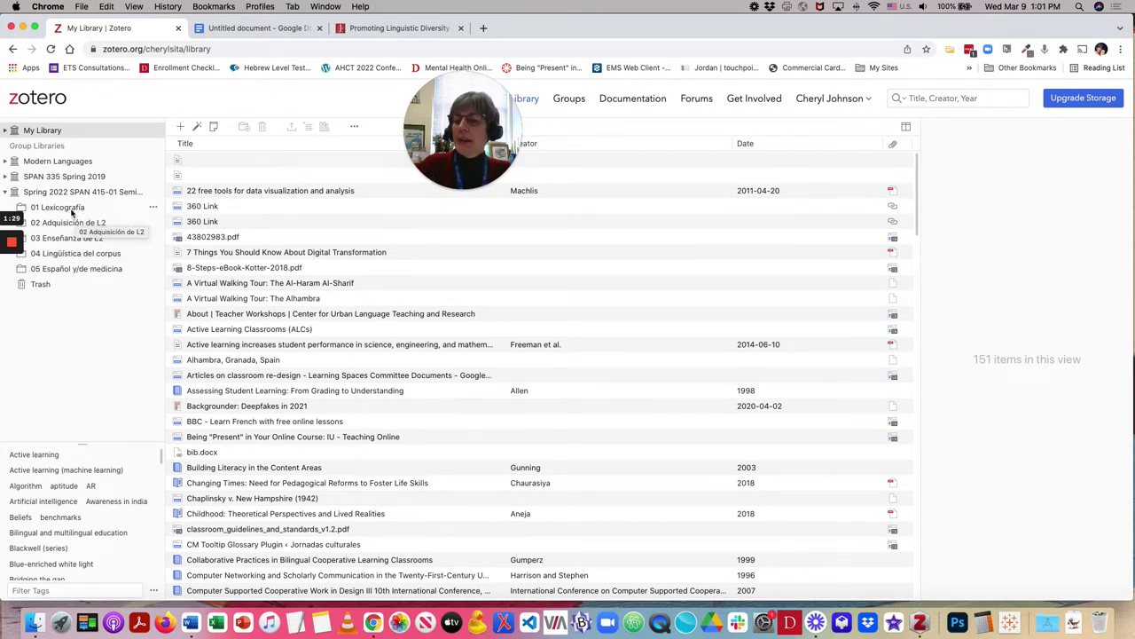
{"action": "left_click", "coordinate": [6, 132]}
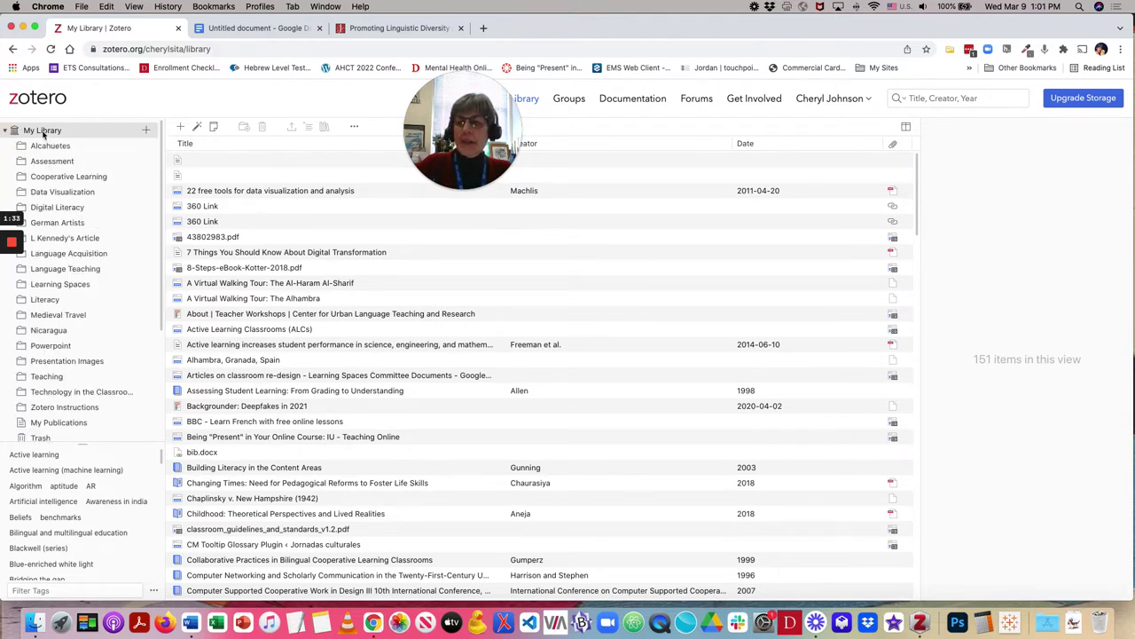
{"action": "left_click", "coordinate": [58, 210]}
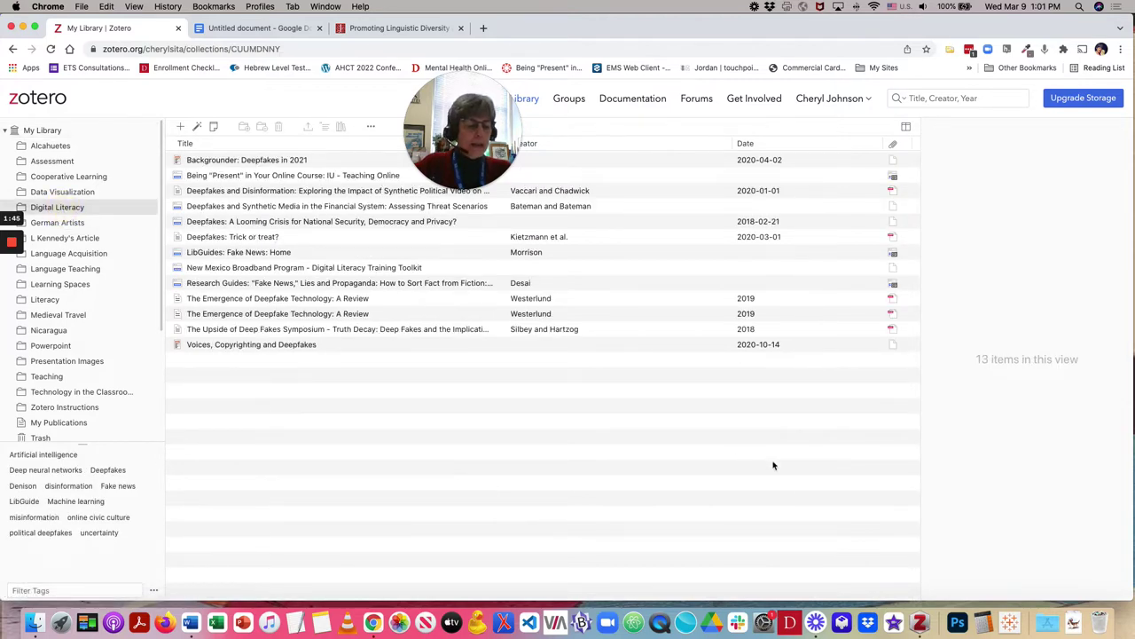
Switch to the Zotero desktop app and sync the library with zotero.org
{"action": "left_click", "coordinate": [919, 621]}
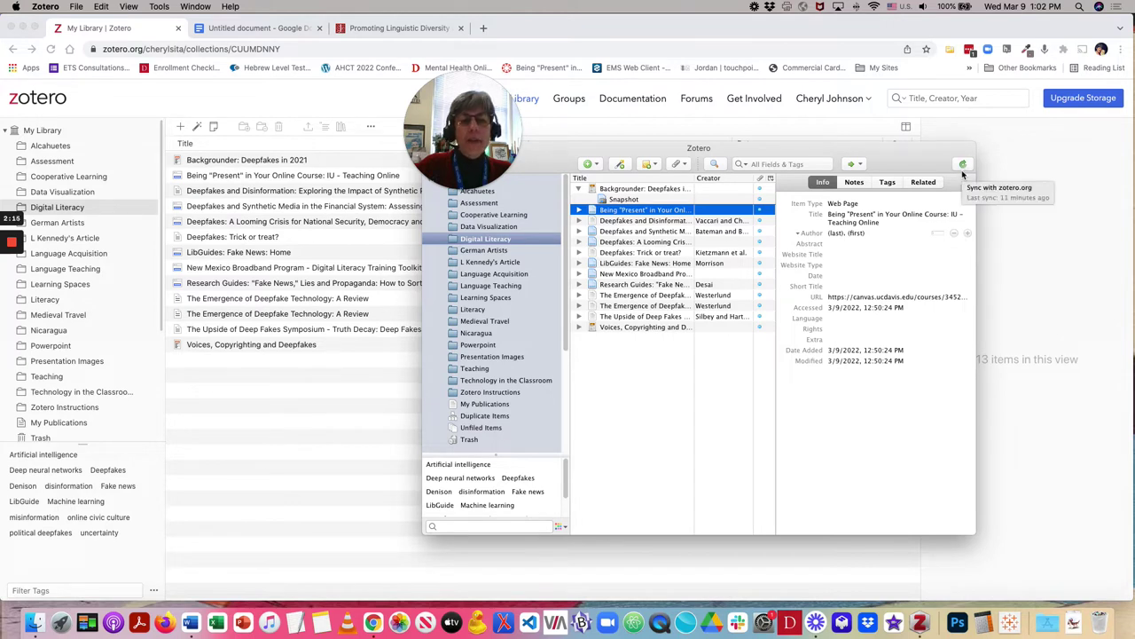
{"action": "left_click", "coordinate": [962, 165]}
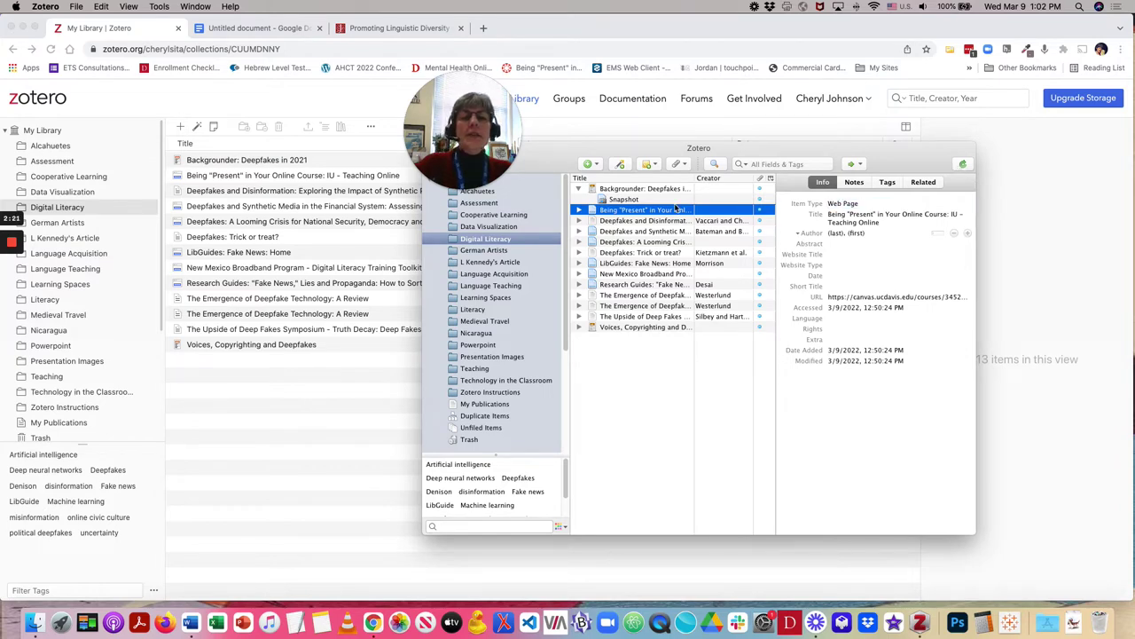
Open the source web page of the "Backgrounder: Deepfakes in 2021" snapshot and look through the article
{"action": "left_click", "coordinate": [630, 191]}
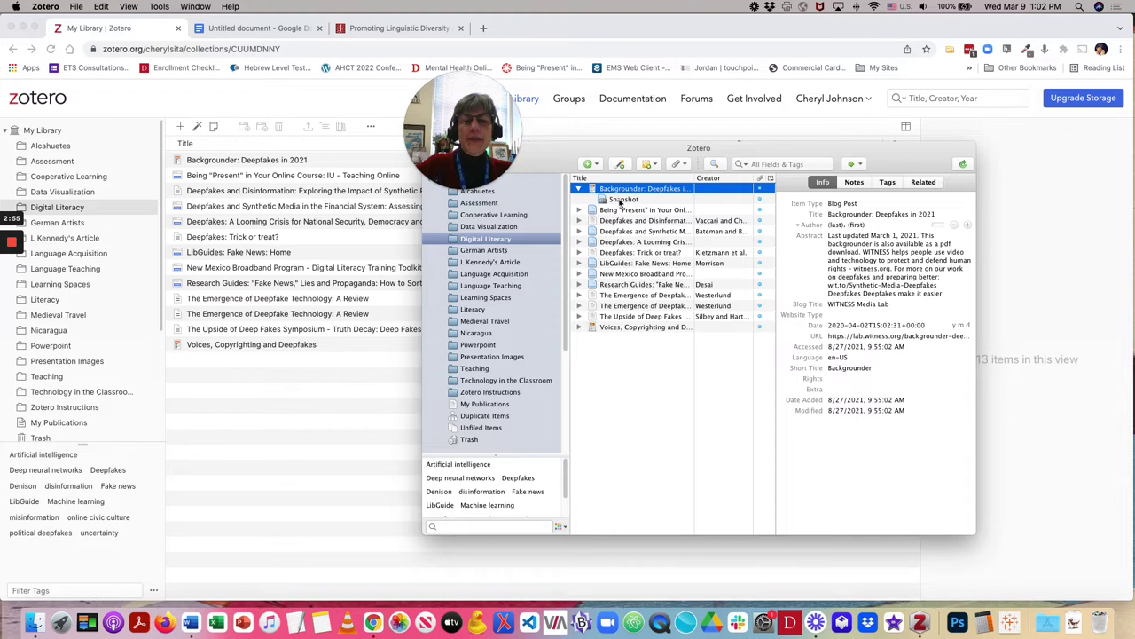
{"action": "left_click", "coordinate": [619, 201]}
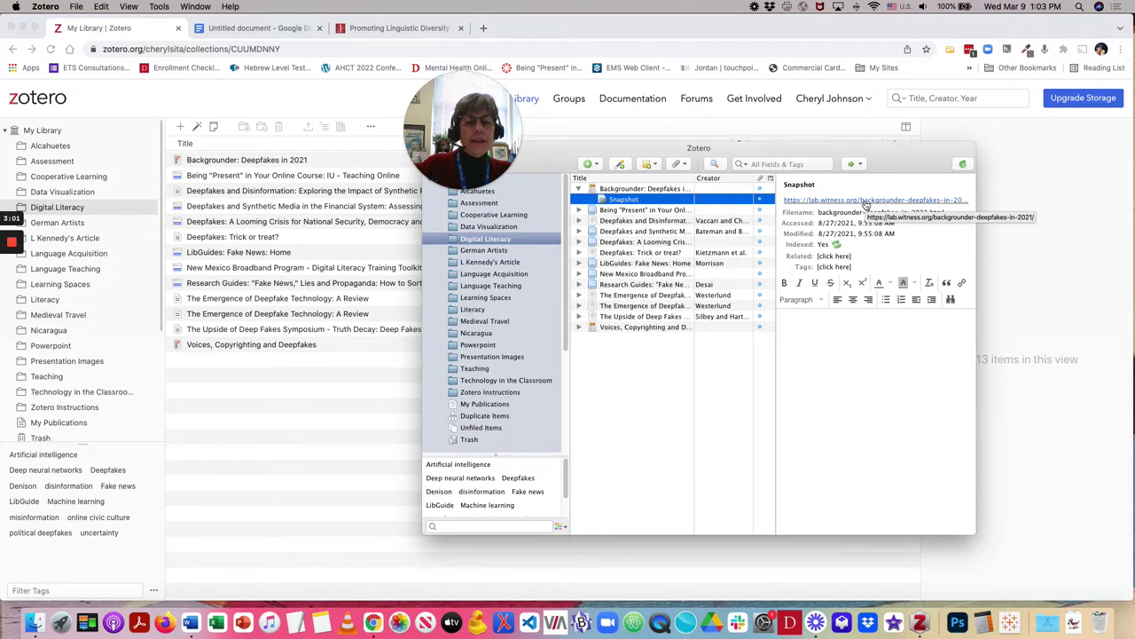
{"action": "left_click", "coordinate": [866, 200]}
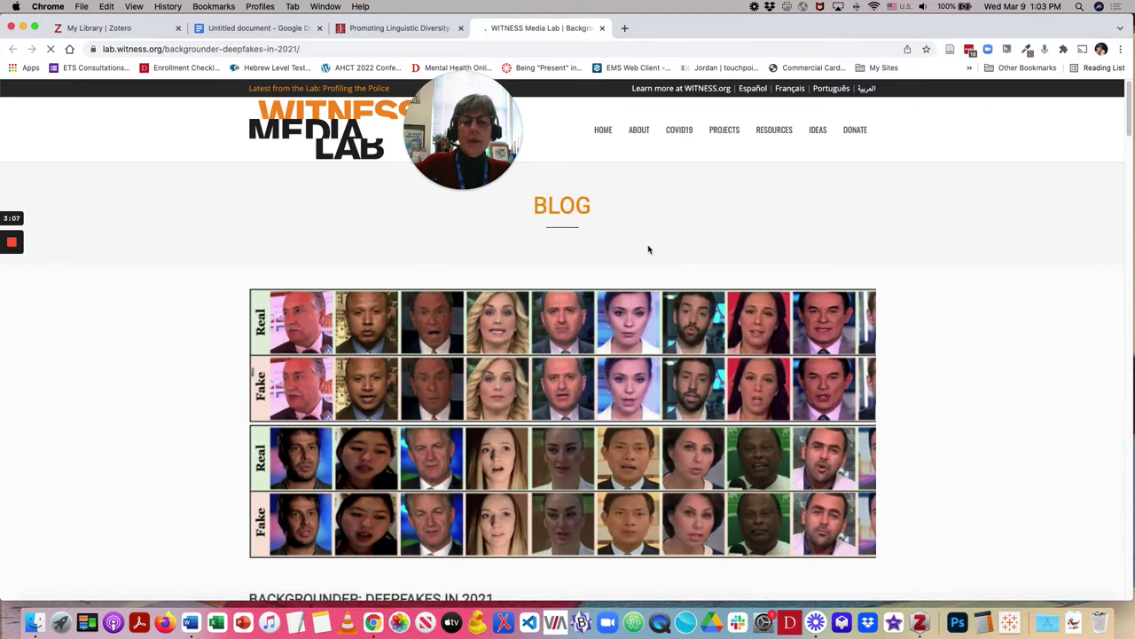
{"action": "scroll", "coordinate": [649, 249], "scroll_direction": "down", "scroll_amount": 5}
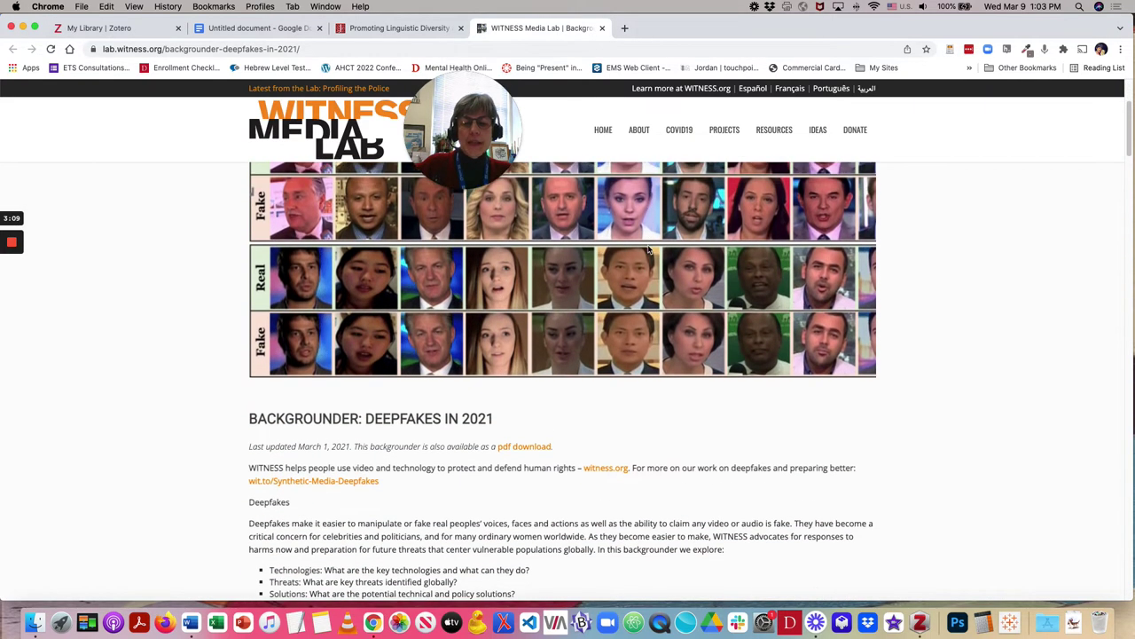
{"action": "scroll", "coordinate": [649, 249], "scroll_direction": "down", "scroll_amount": 4}
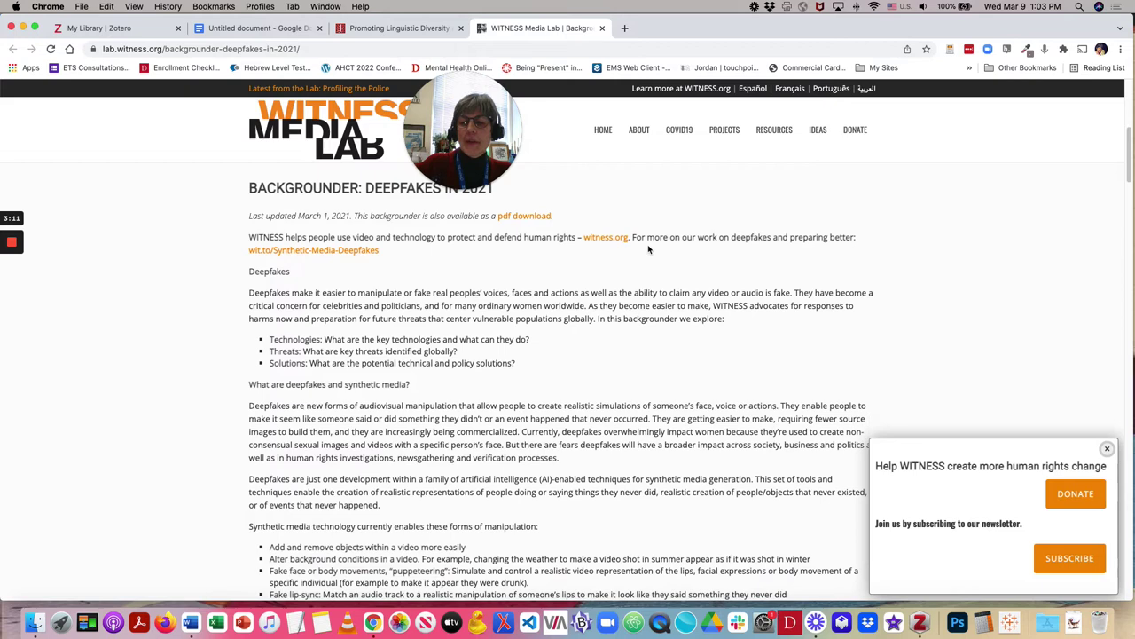
{"action": "scroll", "coordinate": [649, 249], "scroll_direction": "up", "scroll_amount": 3}
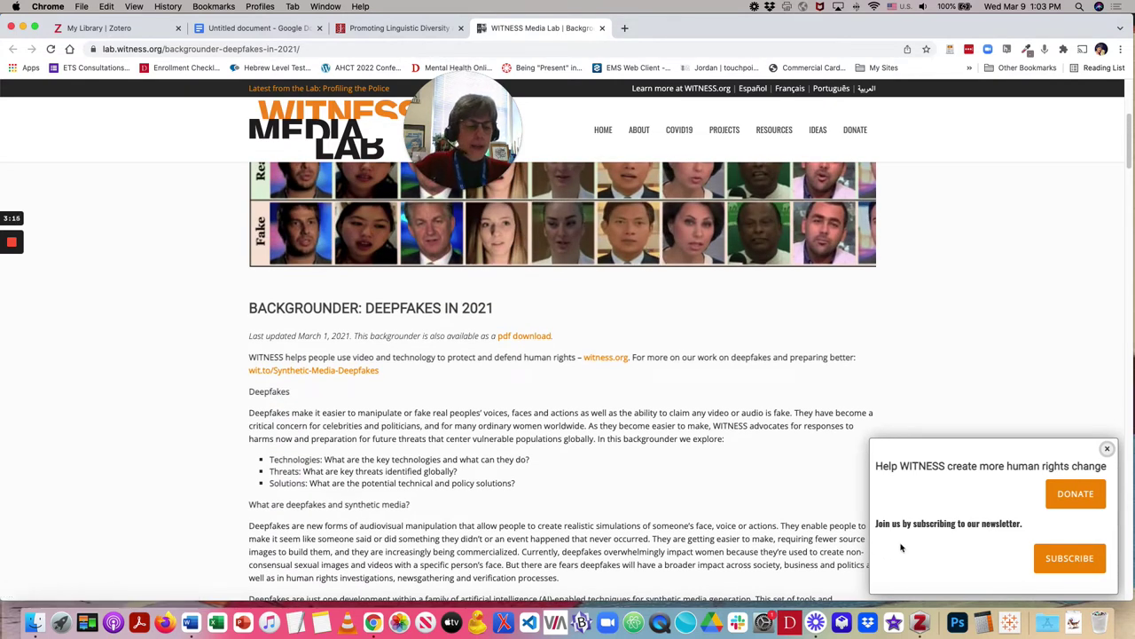
Return to the Zotero desktop app and go through the Backgrounder item's info fields from Date to Rights
{"action": "left_click", "coordinate": [920, 623]}
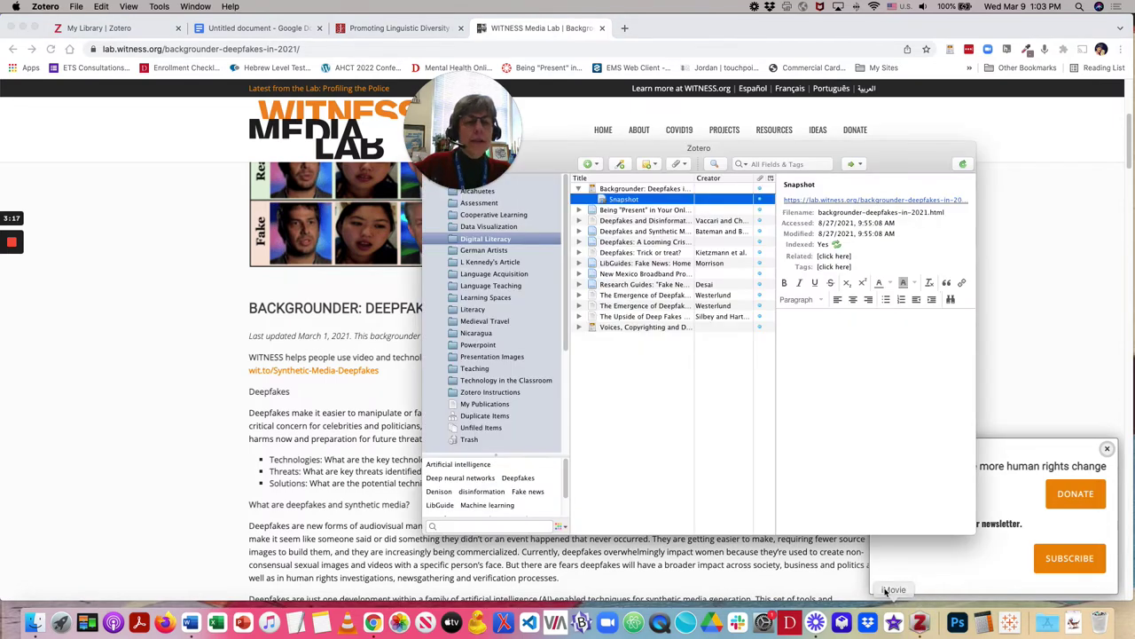
{"action": "left_click", "coordinate": [621, 191]}
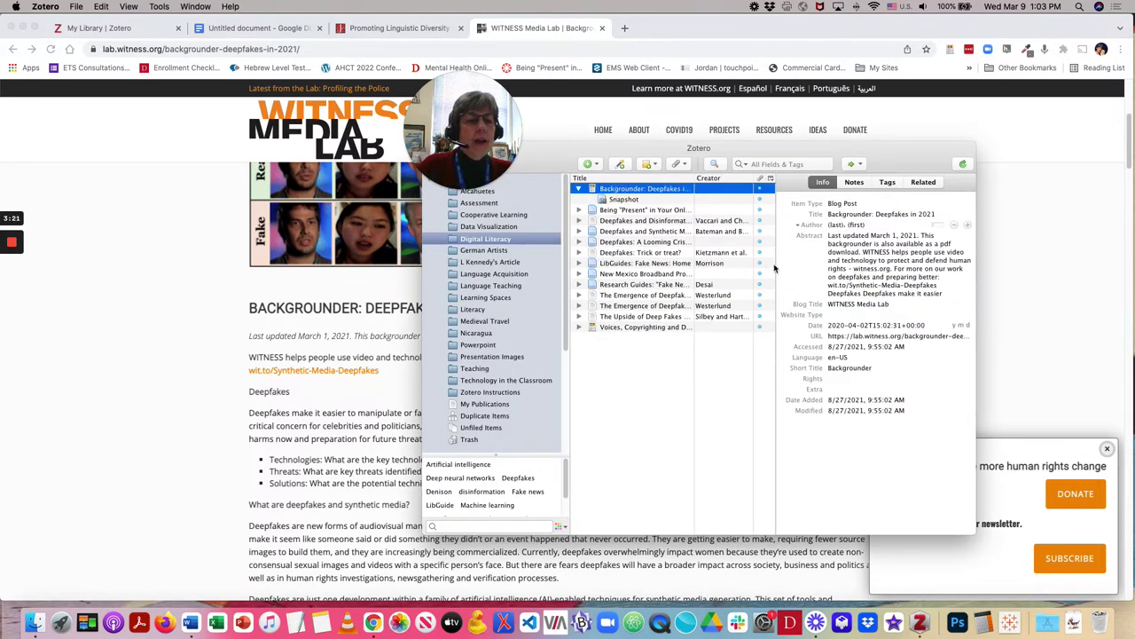
{"action": "left_click", "coordinate": [864, 326]}
{"action": "key", "text": "Tab"}
{"action": "key", "text": "Tab"}
{"action": "key", "text": "Tab"}
{"action": "key", "text": "Tab"}
{"action": "key", "text": "Tab"}
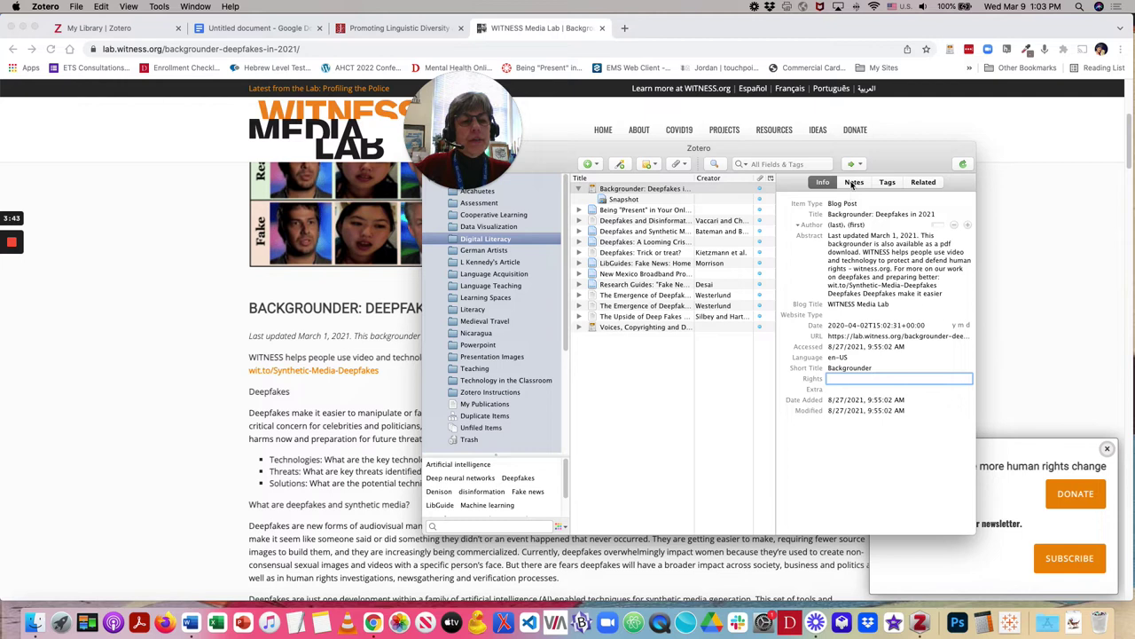
Review the Backgrounder item's notes, tags and related items
{"action": "left_click", "coordinate": [853, 183]}
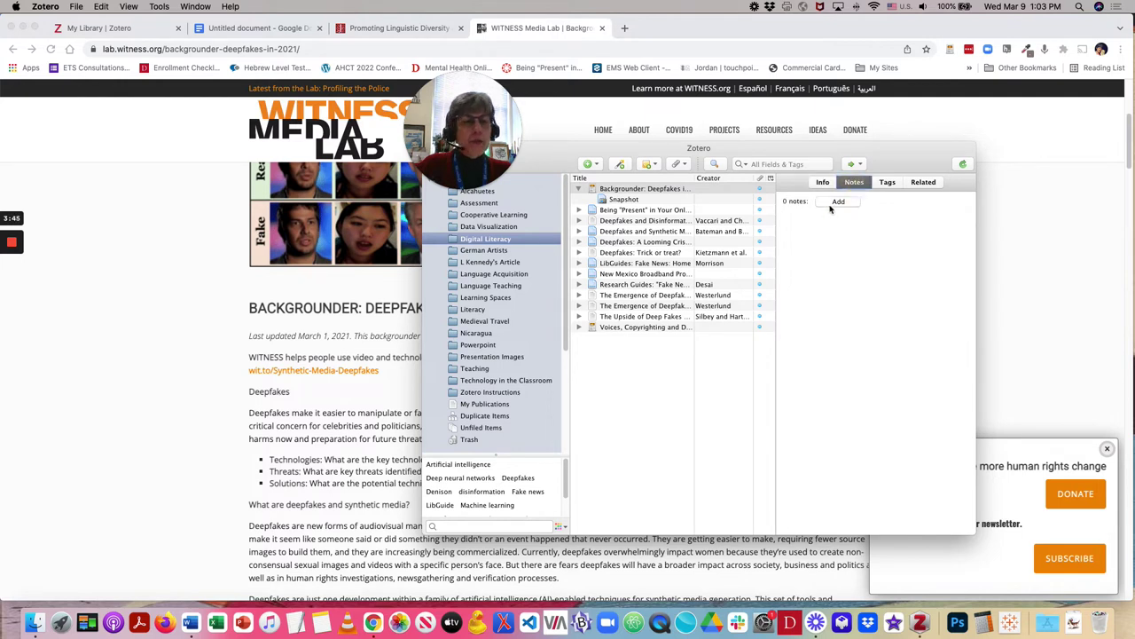
{"action": "left_click", "coordinate": [887, 185]}
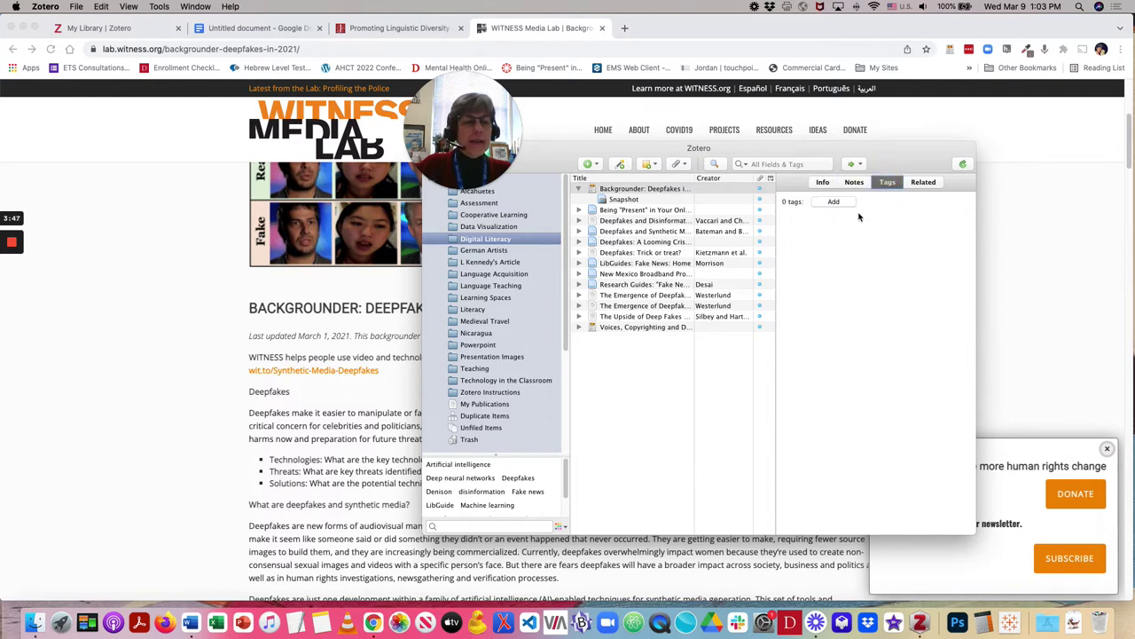
{"action": "left_click", "coordinate": [923, 183]}
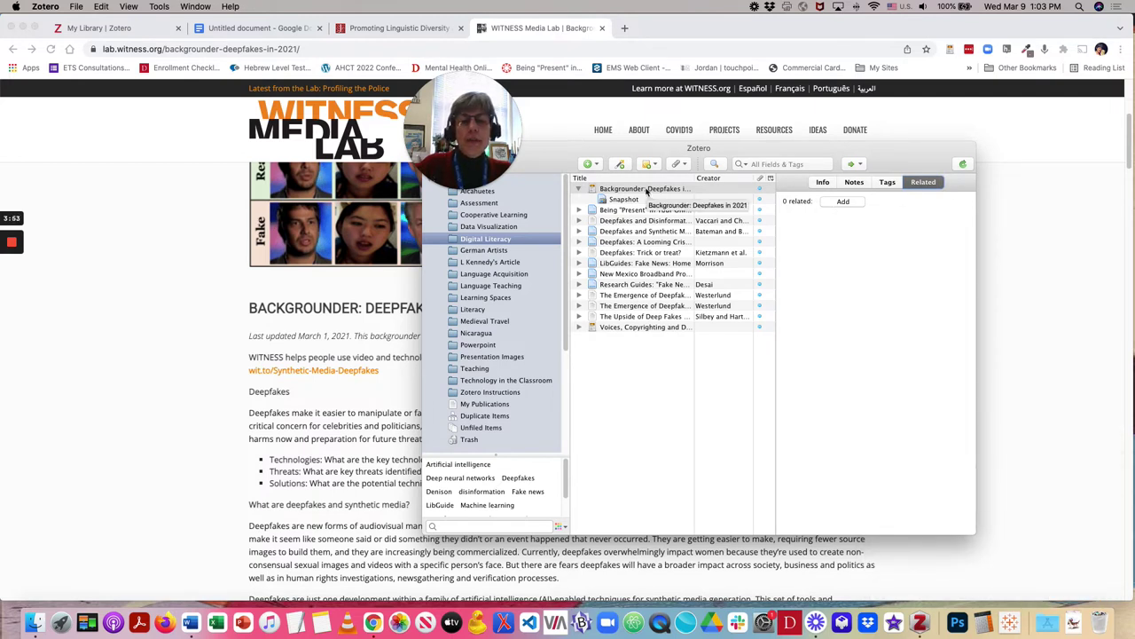
Expand the "Being 'Present' in Your Online Course" item and examine its info, including the item type and title
{"action": "left_click", "coordinate": [578, 210]}
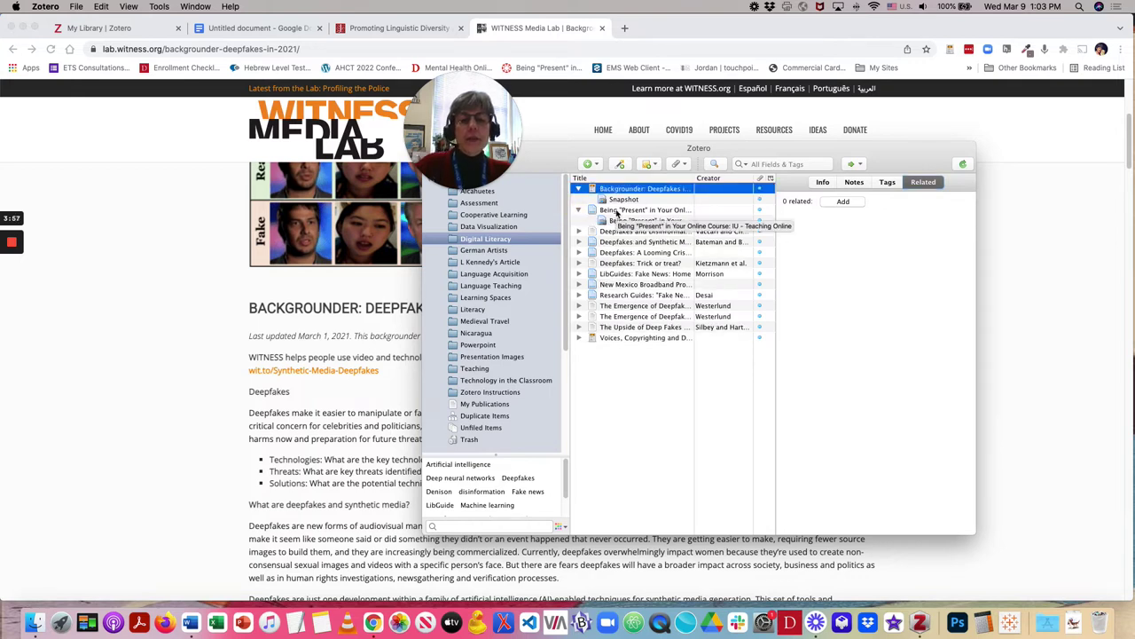
{"action": "left_click", "coordinate": [618, 211]}
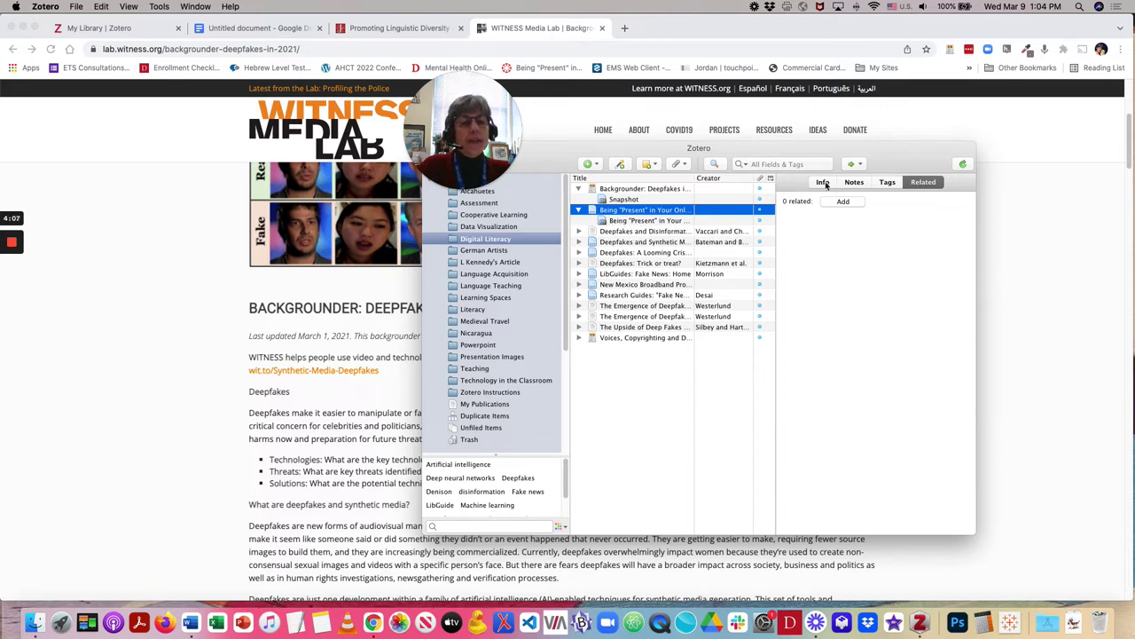
{"action": "left_click", "coordinate": [626, 221]}
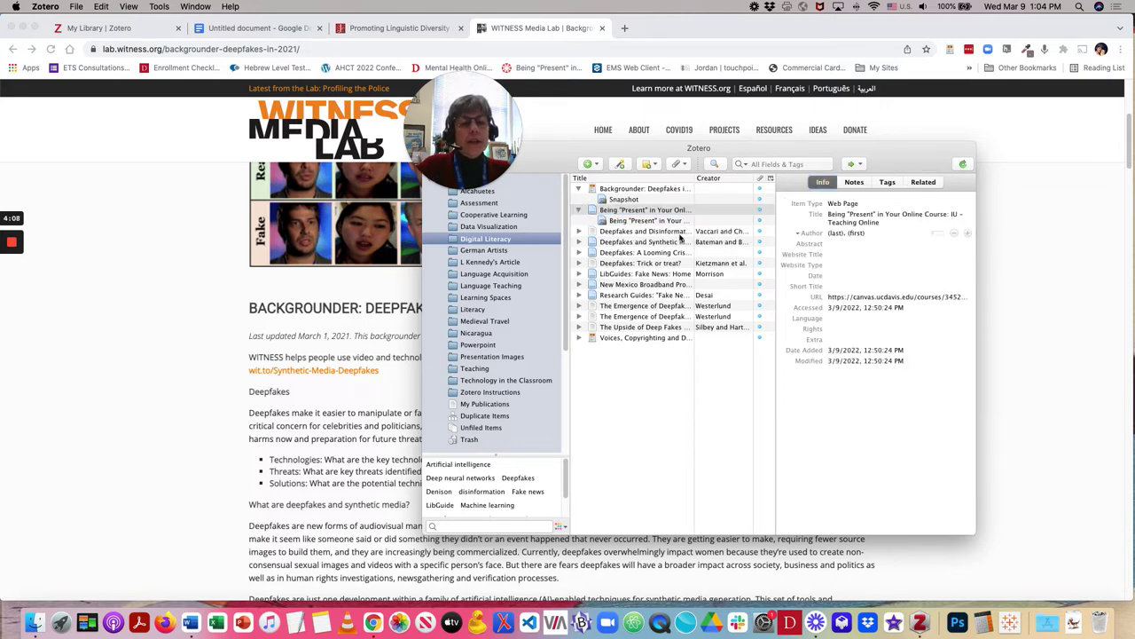
{"action": "left_click", "coordinate": [858, 205]}
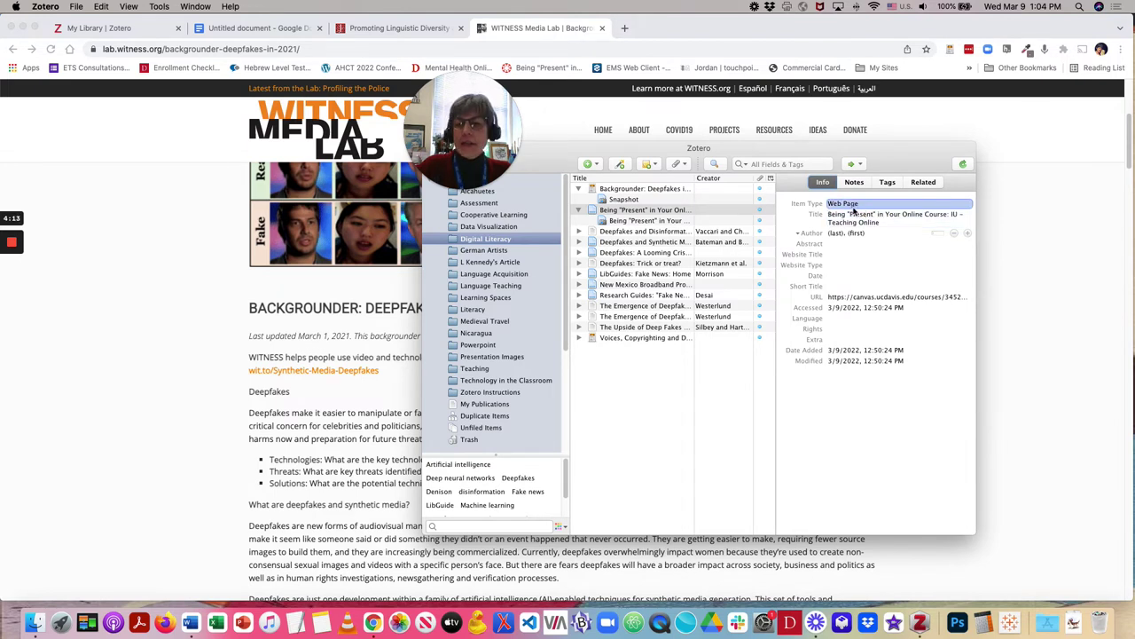
{"action": "left_click", "coordinate": [847, 216]}
{"action": "key", "text": "Return"}
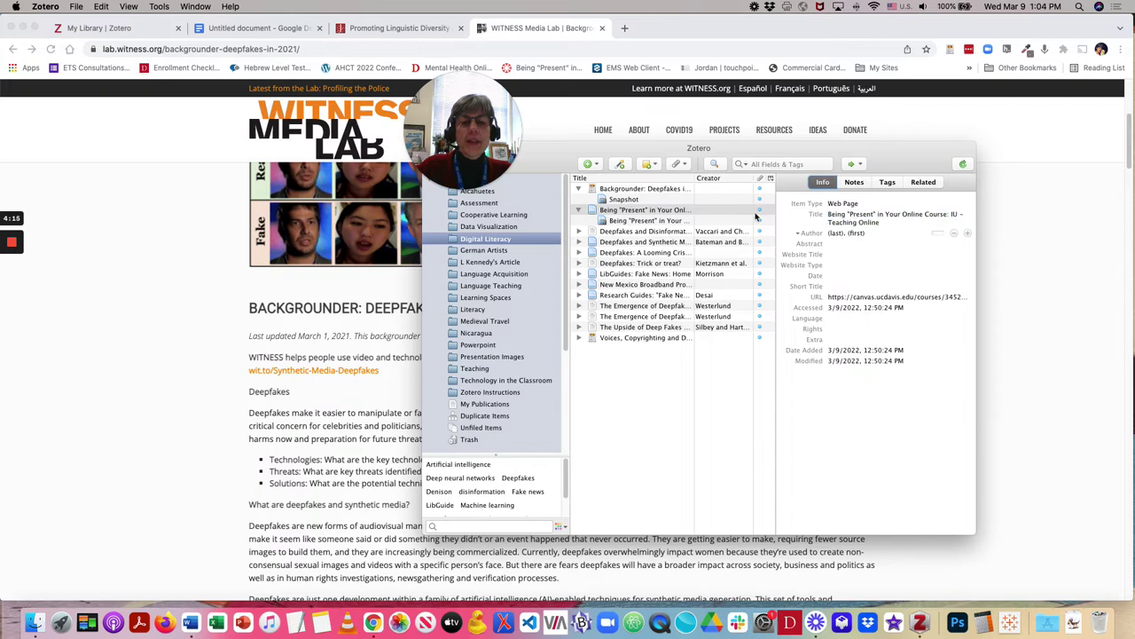
Expand the "Deepfakes and Disinformation" item and examine its item type and citation details
{"action": "left_click", "coordinate": [579, 231]}
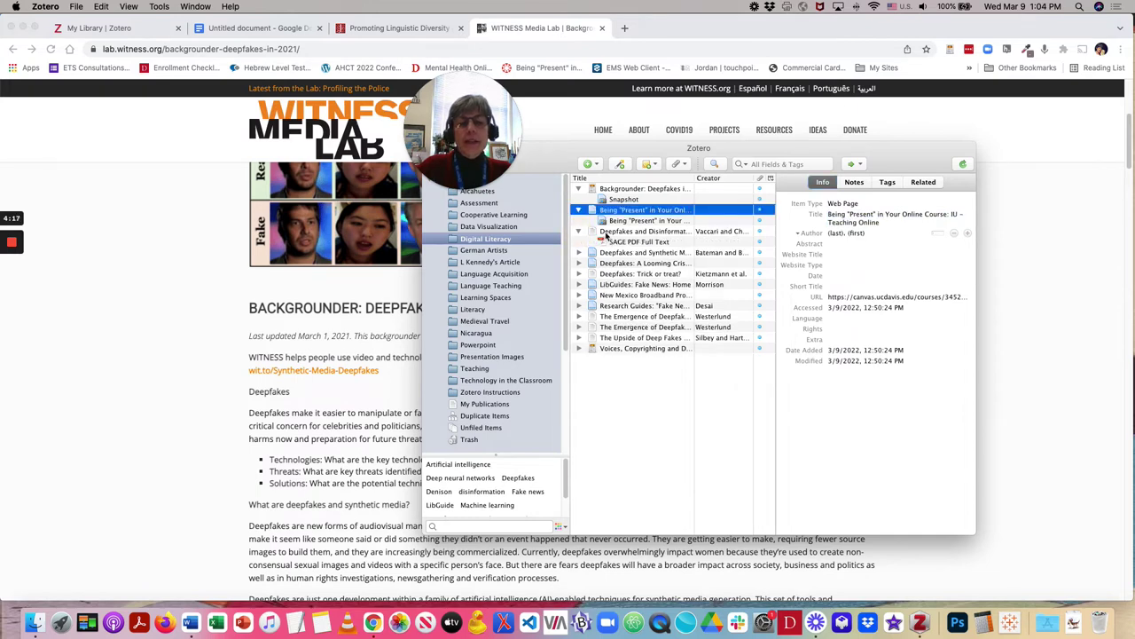
{"action": "left_click", "coordinate": [633, 232]}
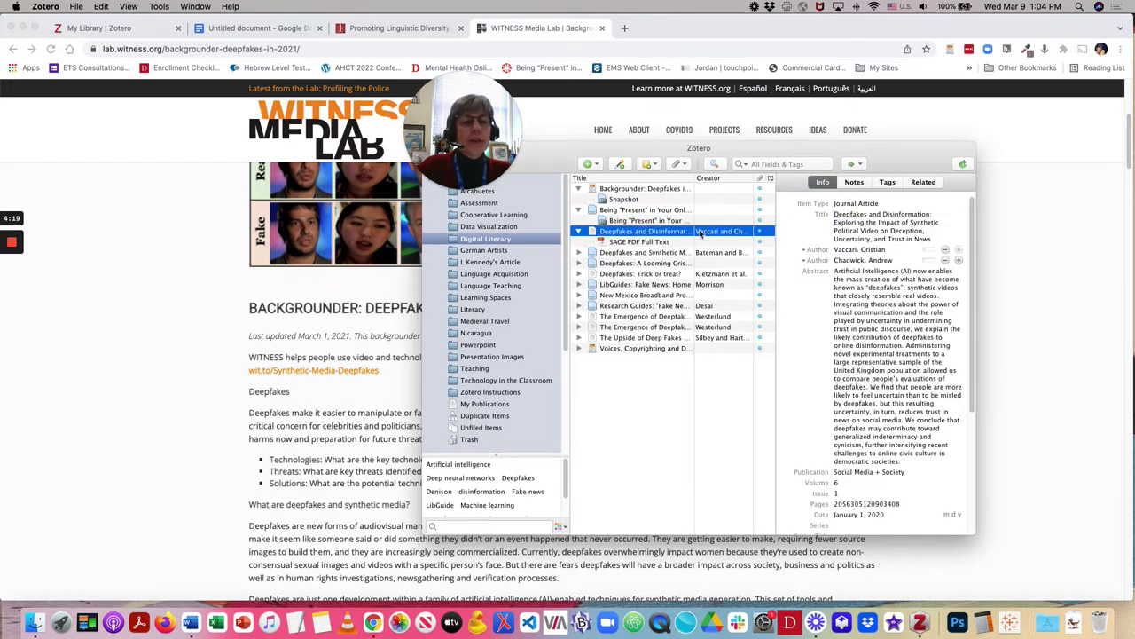
{"action": "left_click", "coordinate": [867, 204]}
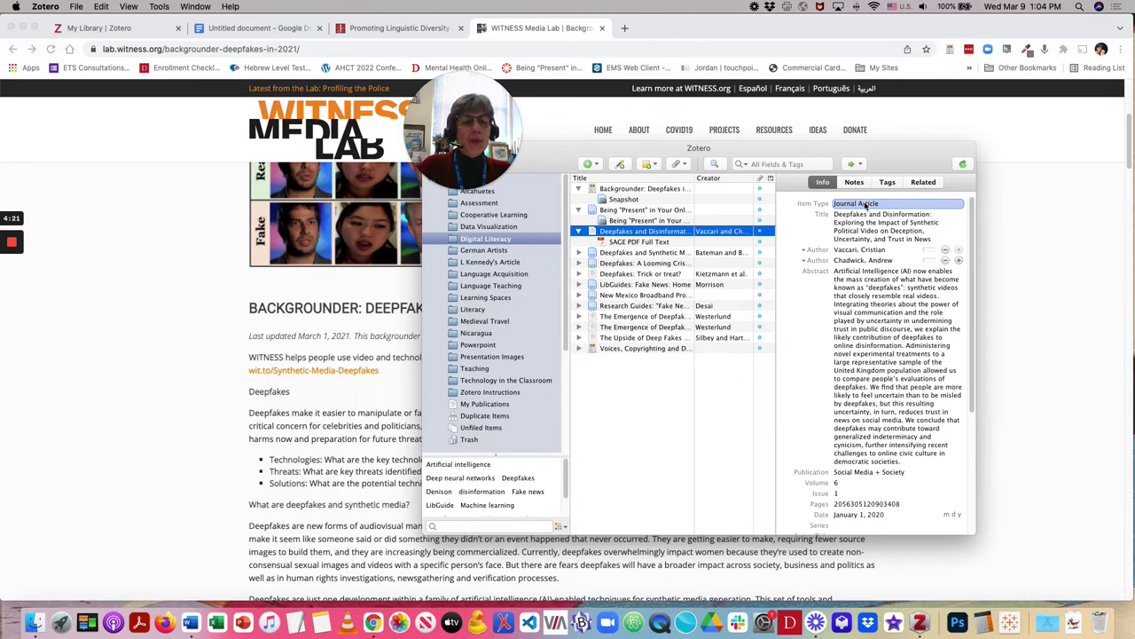
{"action": "left_click", "coordinate": [867, 209]}
{"action": "left_click", "coordinate": [713, 290]}
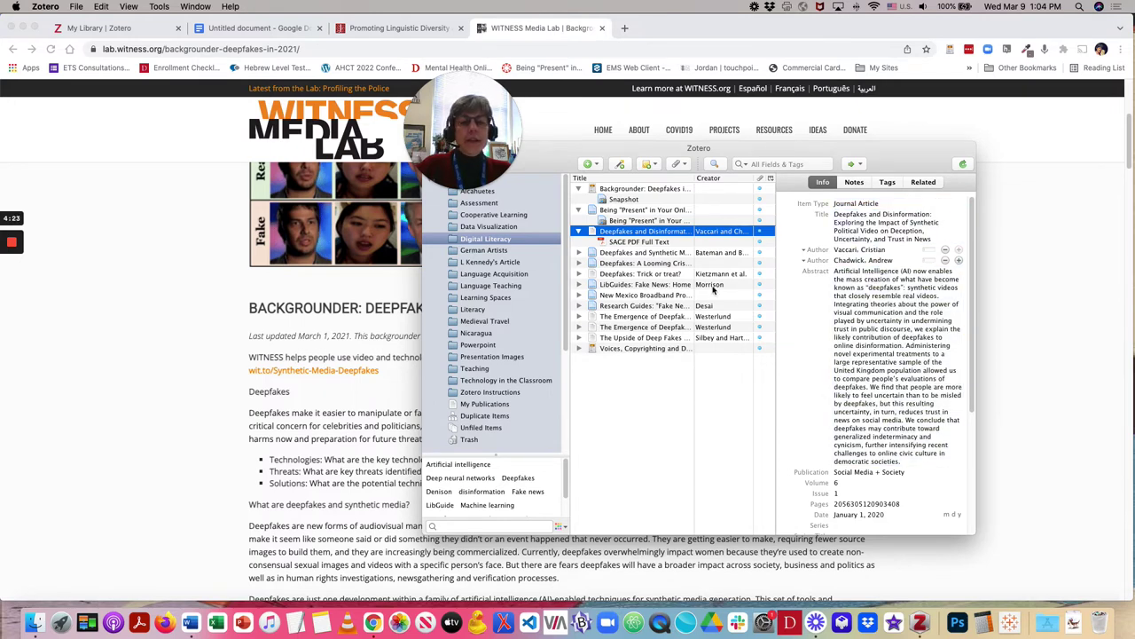
Open the SAGE PDF Full Text attachment of the "Deepfakes and Disinformation" article to view it in Acrobat
{"action": "double_click", "coordinate": [612, 242]}
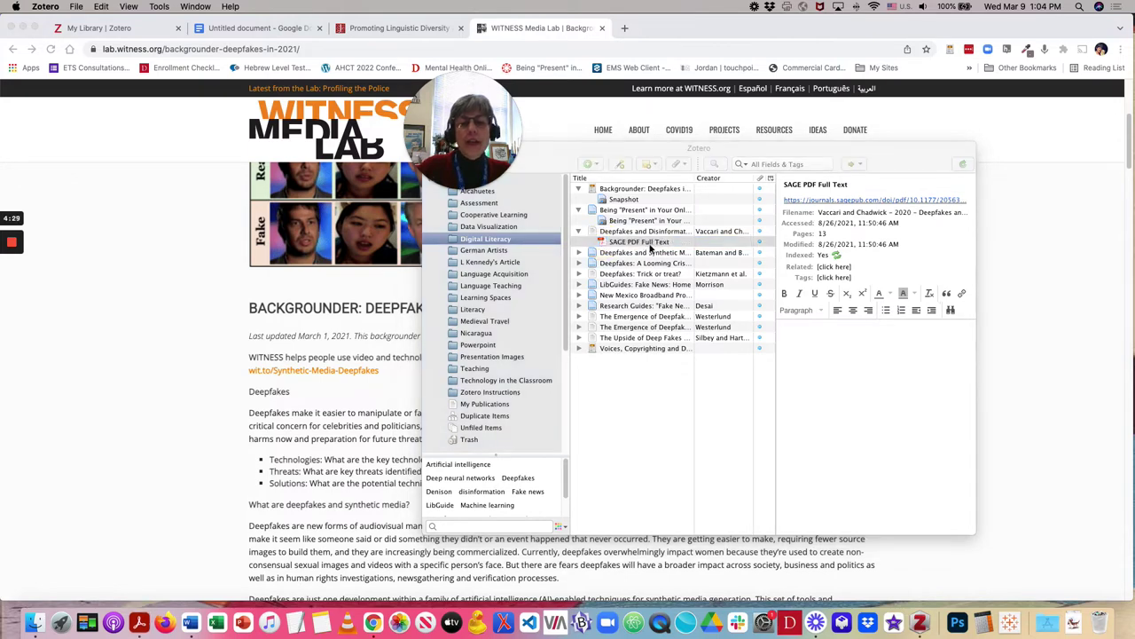
{"action": "scroll", "coordinate": [501, 282], "scroll_direction": "down", "scroll_amount": 10}
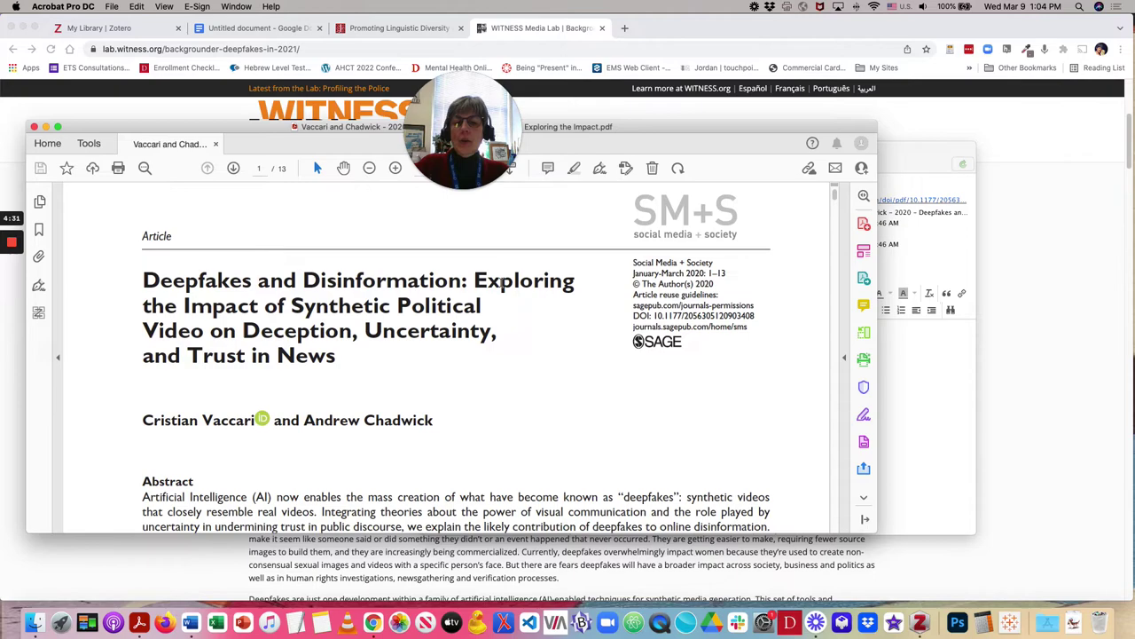
Skim the first page of the "Deepfakes and Disinformation" PDF, close it, and return to the Zotero web library in Chrome
{"action": "scroll", "coordinate": [501, 282], "scroll_direction": "down", "scroll_amount": 3}
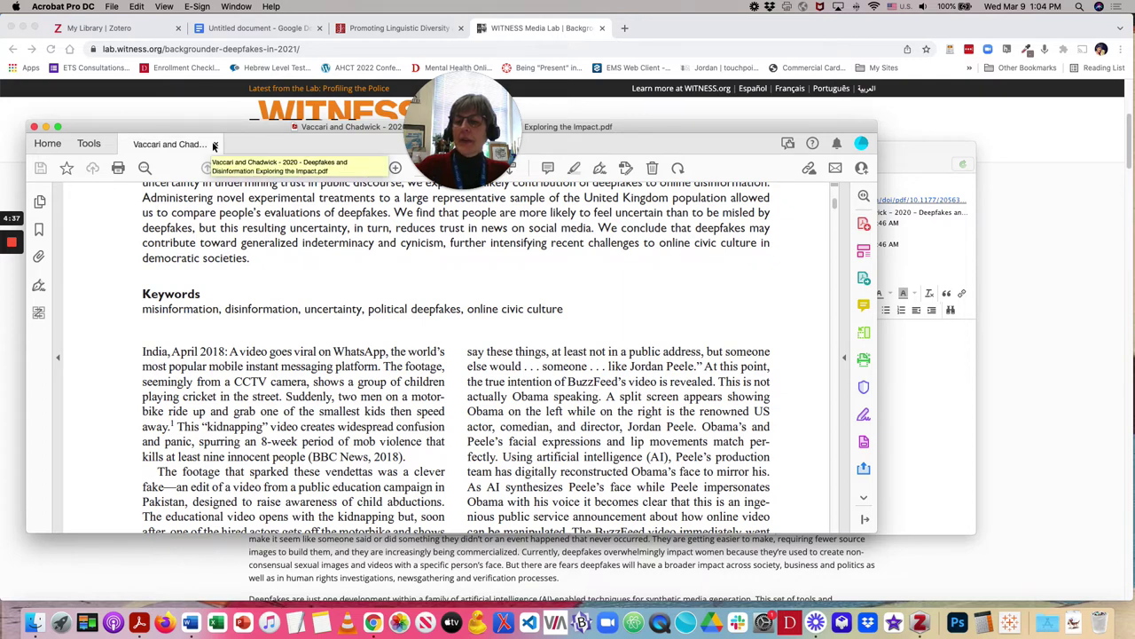
{"action": "left_click", "coordinate": [214, 145]}
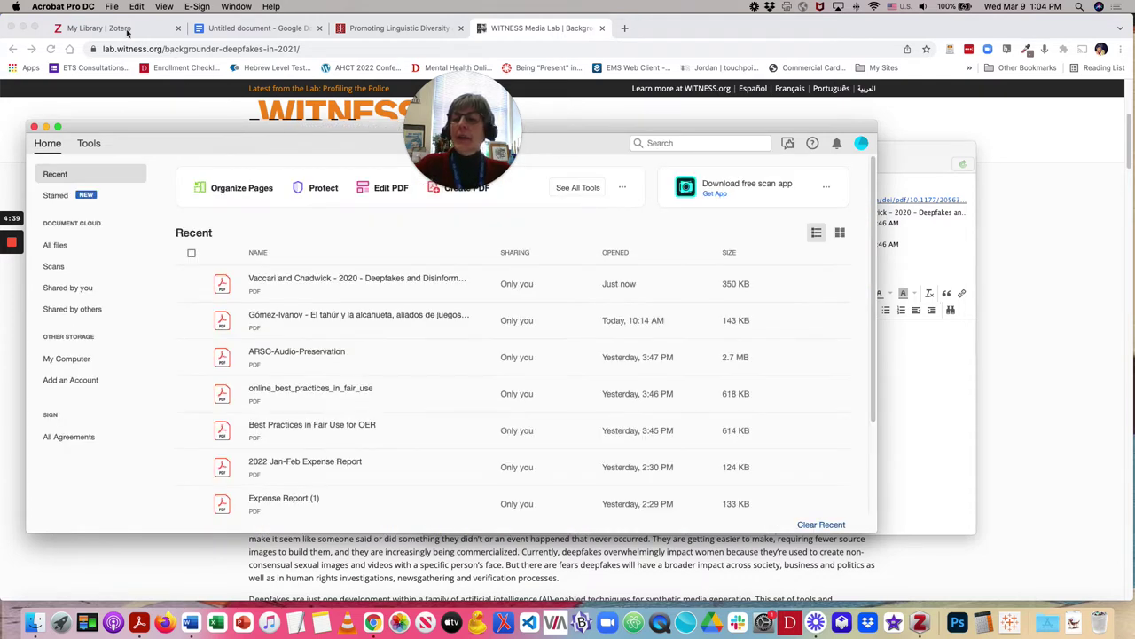
{"action": "left_click", "coordinate": [118, 28]}
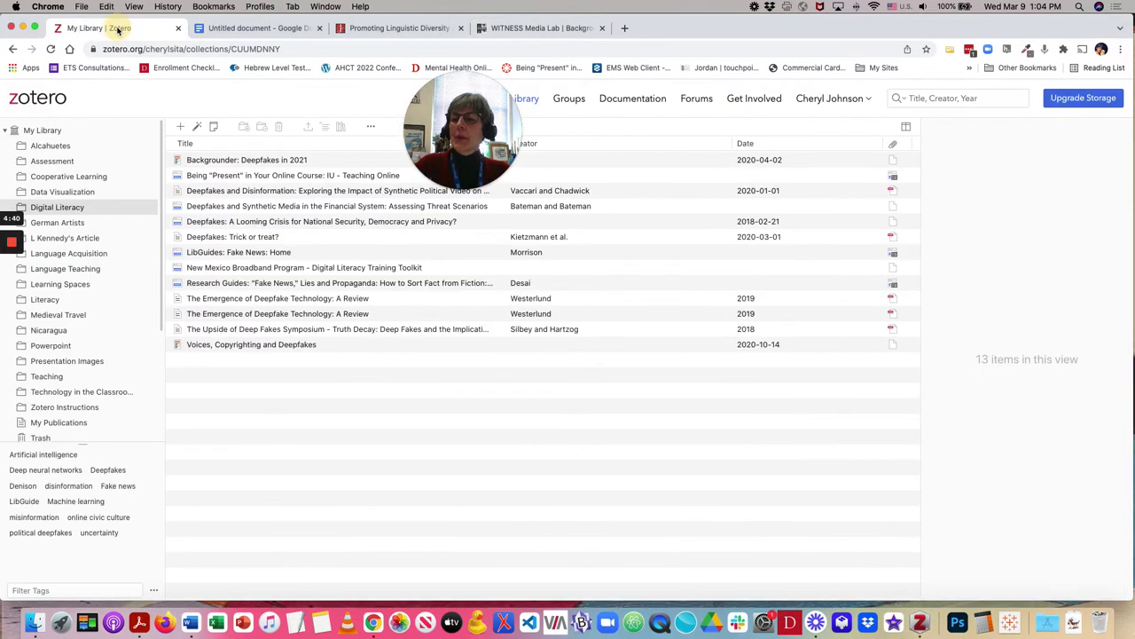
Compare the item types and citation details of several Digital Literacy entries, including "Deepfakes: Trick or treat?" and "The Emergence of Deepfake Technology"
{"action": "left_click", "coordinate": [226, 193]}
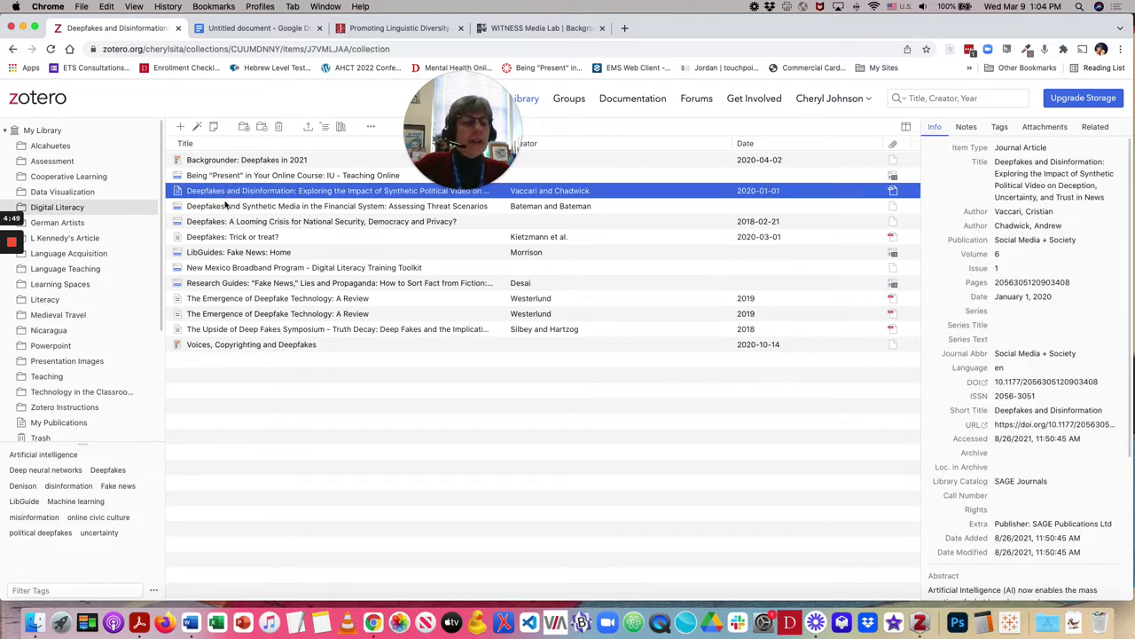
{"action": "left_click", "coordinate": [213, 207]}
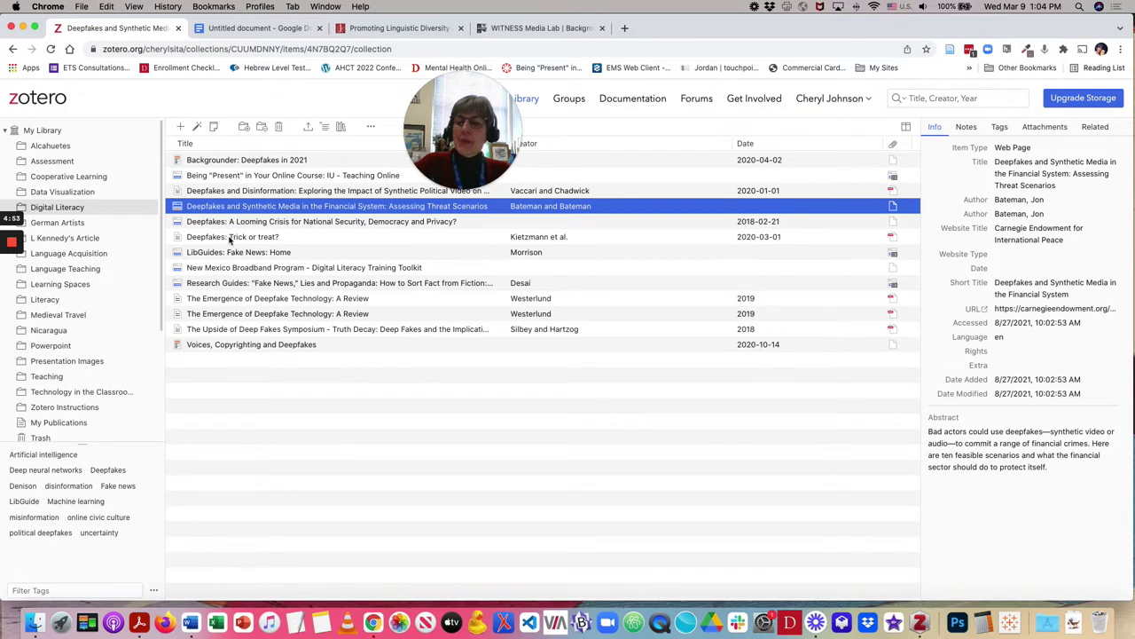
{"action": "left_click", "coordinate": [230, 238]}
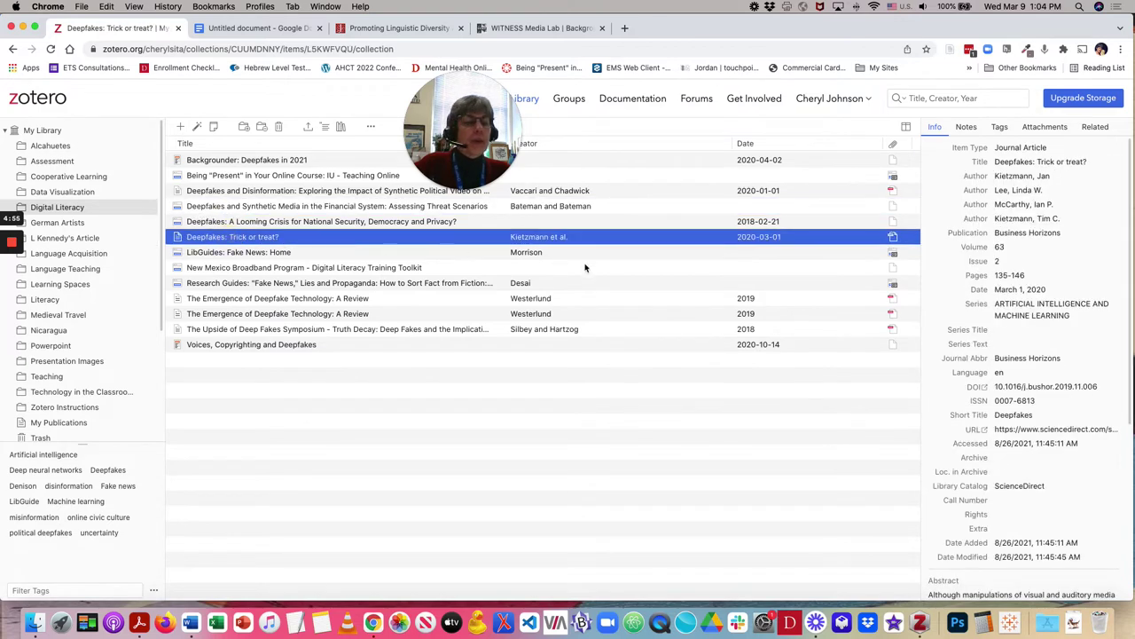
{"action": "left_click", "coordinate": [302, 299]}
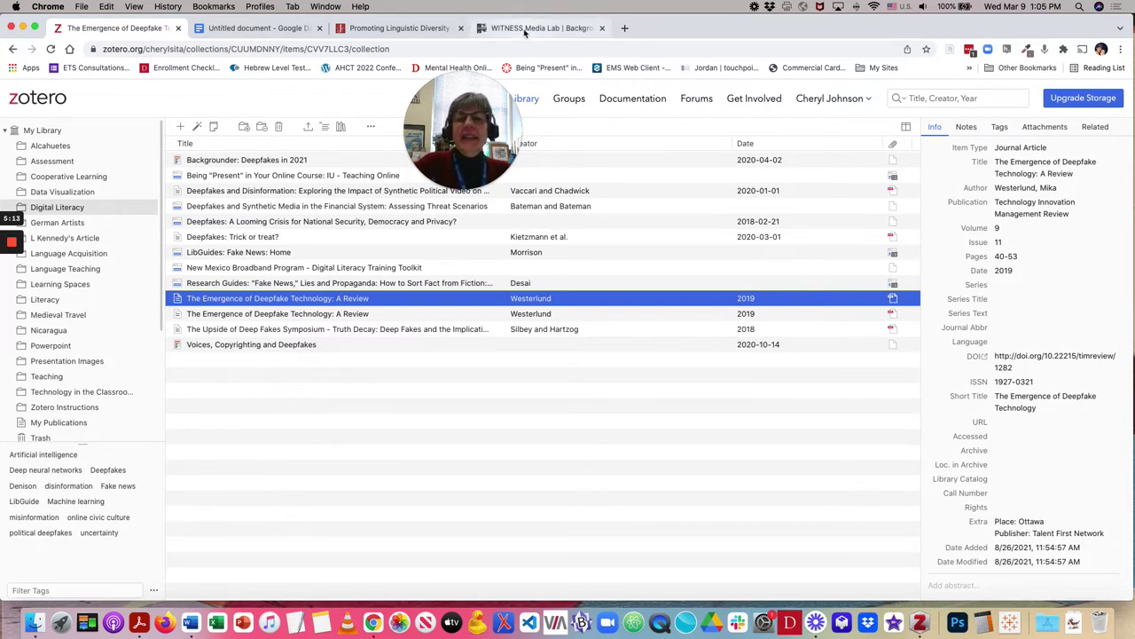
Close the WITNESS page and save the JSTOR article "Promoting Linguistic Diversity and Inclusion" to the Literacy collection with the Zotero Connector
{"action": "left_click", "coordinate": [601, 28]}
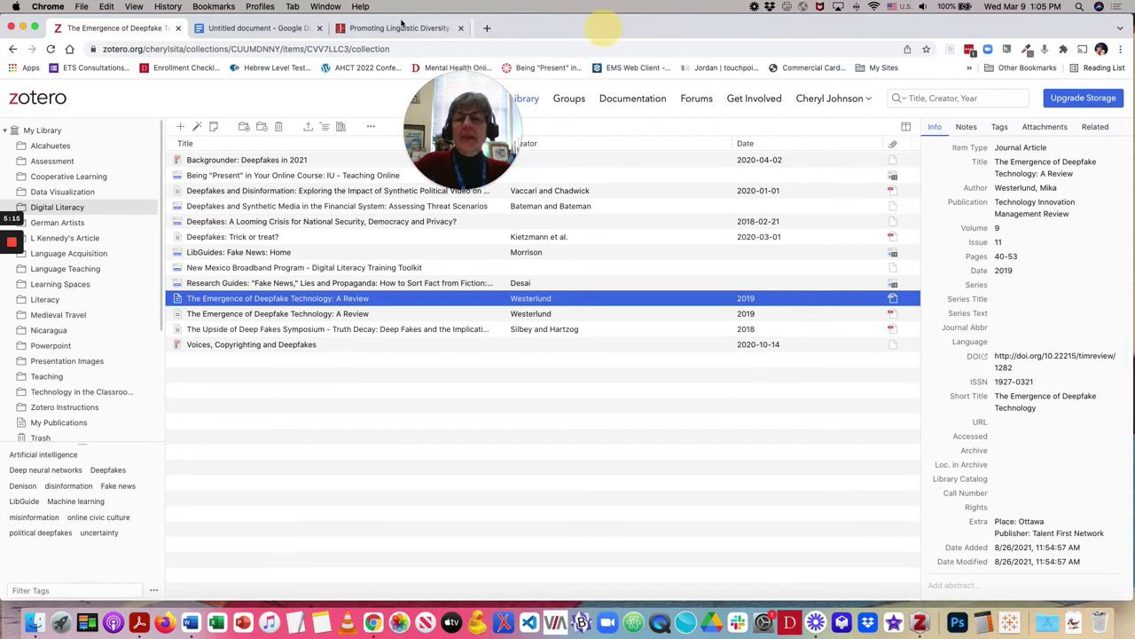
{"action": "left_click", "coordinate": [385, 29]}
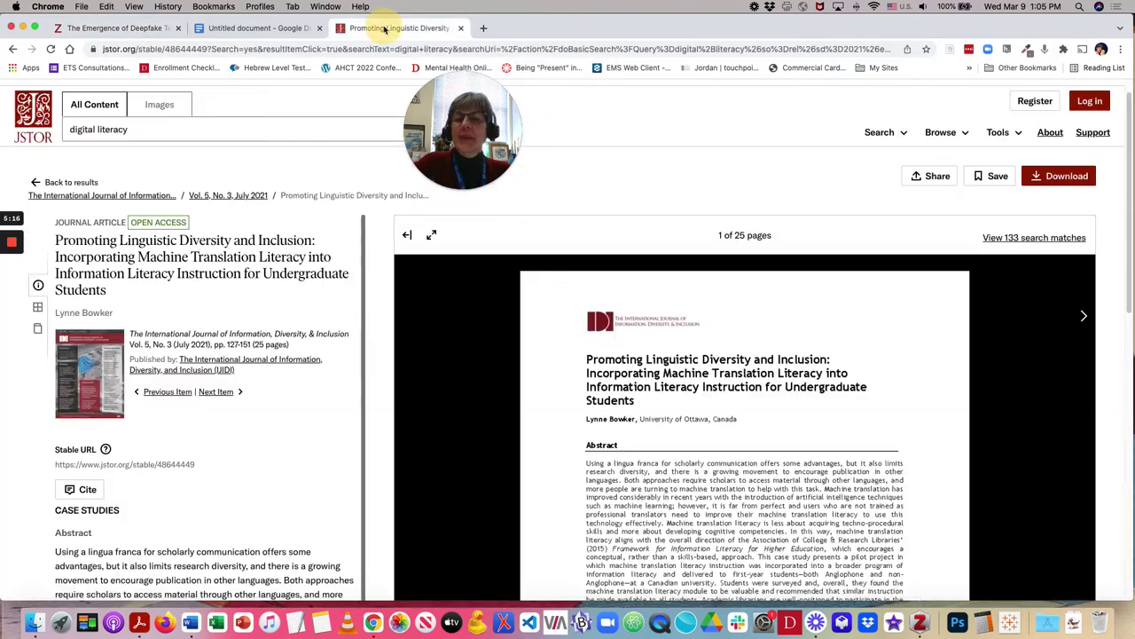
{"action": "left_click", "coordinate": [950, 52]}
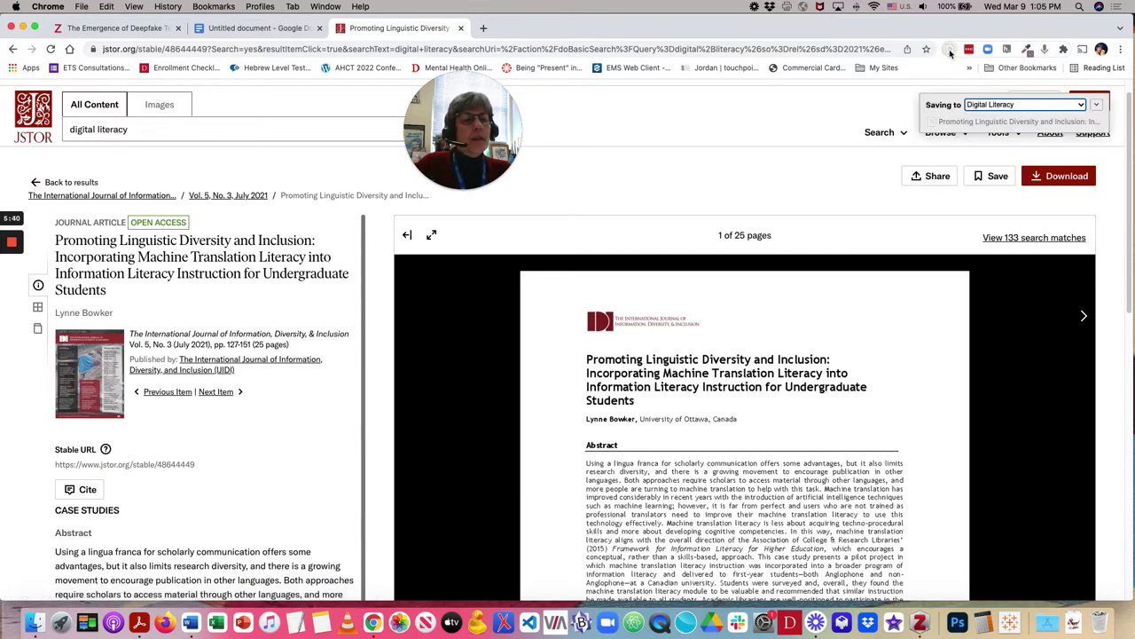
{"action": "left_click", "coordinate": [1098, 104]}
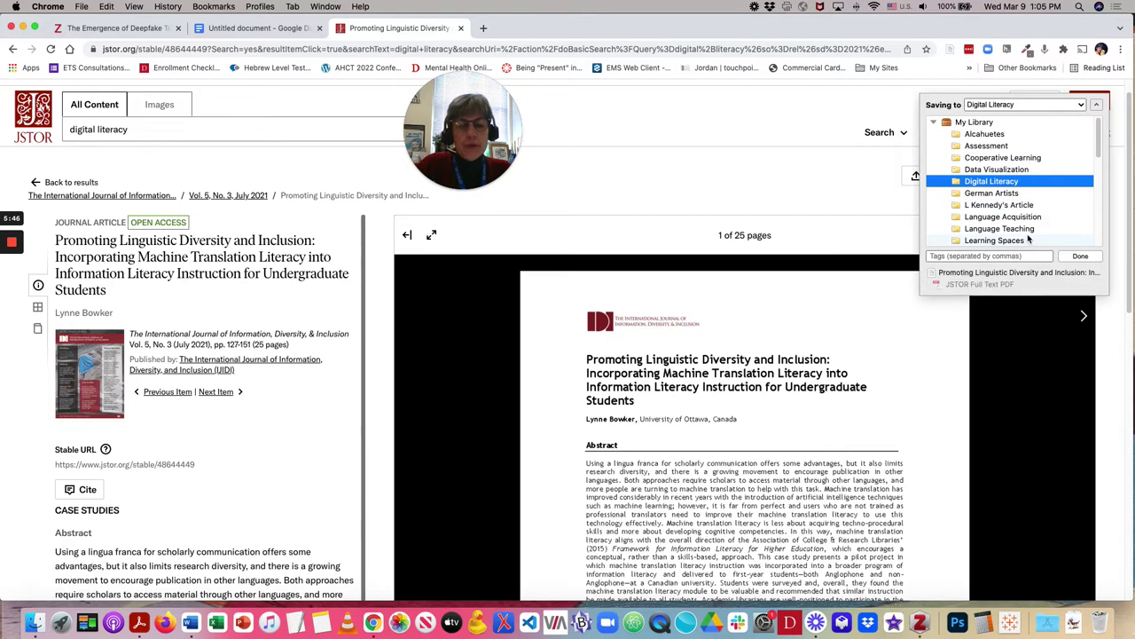
{"action": "scroll", "coordinate": [1042, 228], "scroll_direction": "down", "scroll_amount": 3}
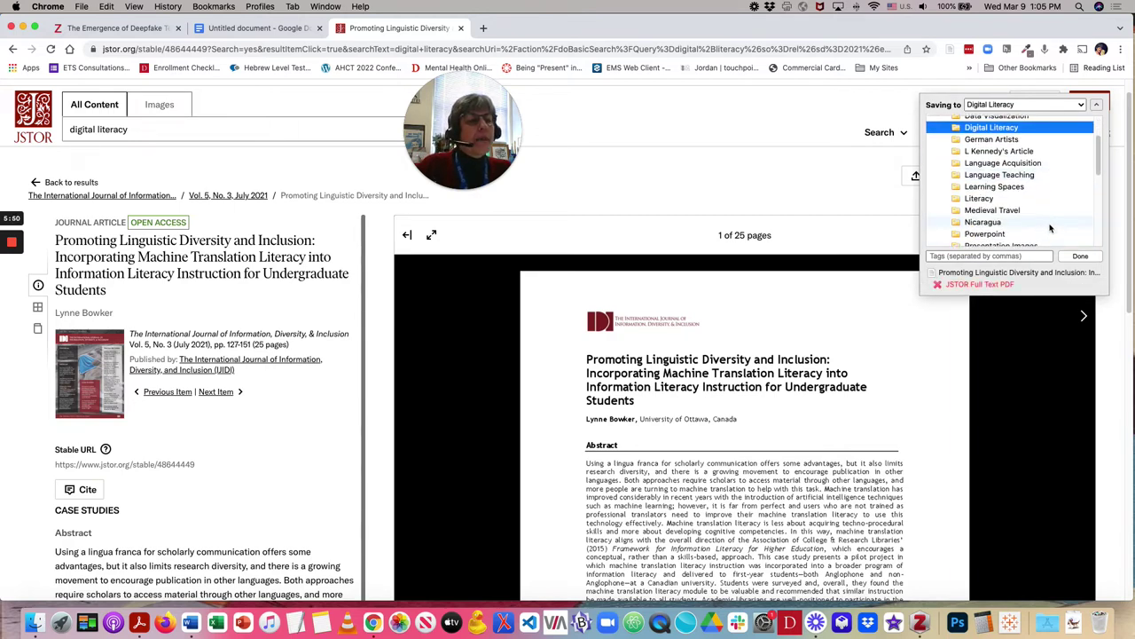
{"action": "left_click", "coordinate": [979, 199]}
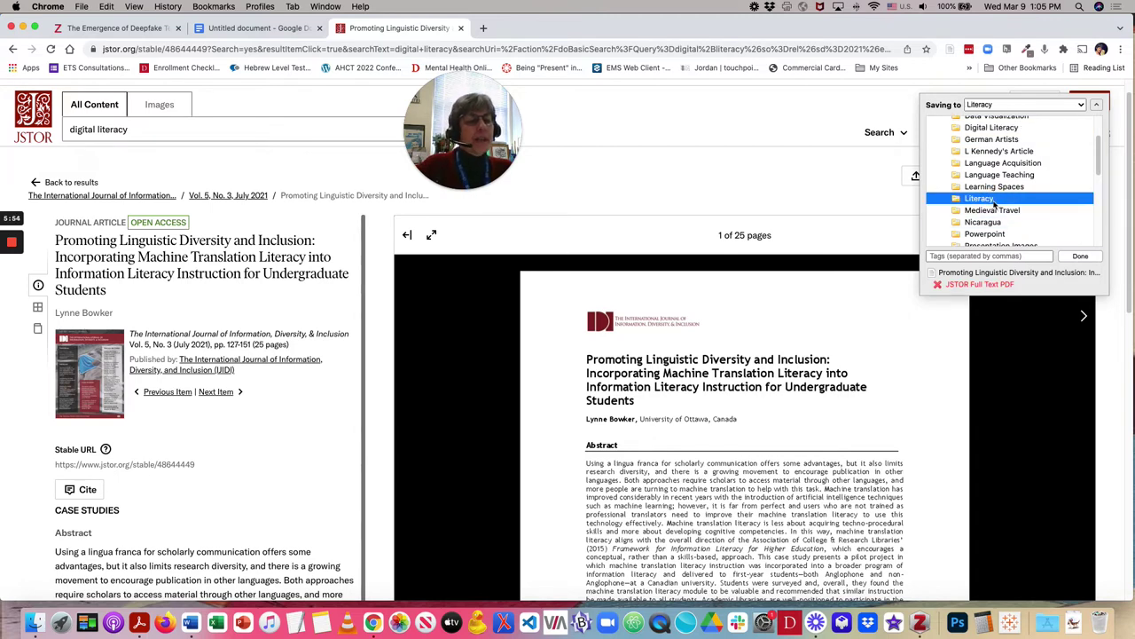
{"action": "left_click", "coordinate": [1079, 257]}
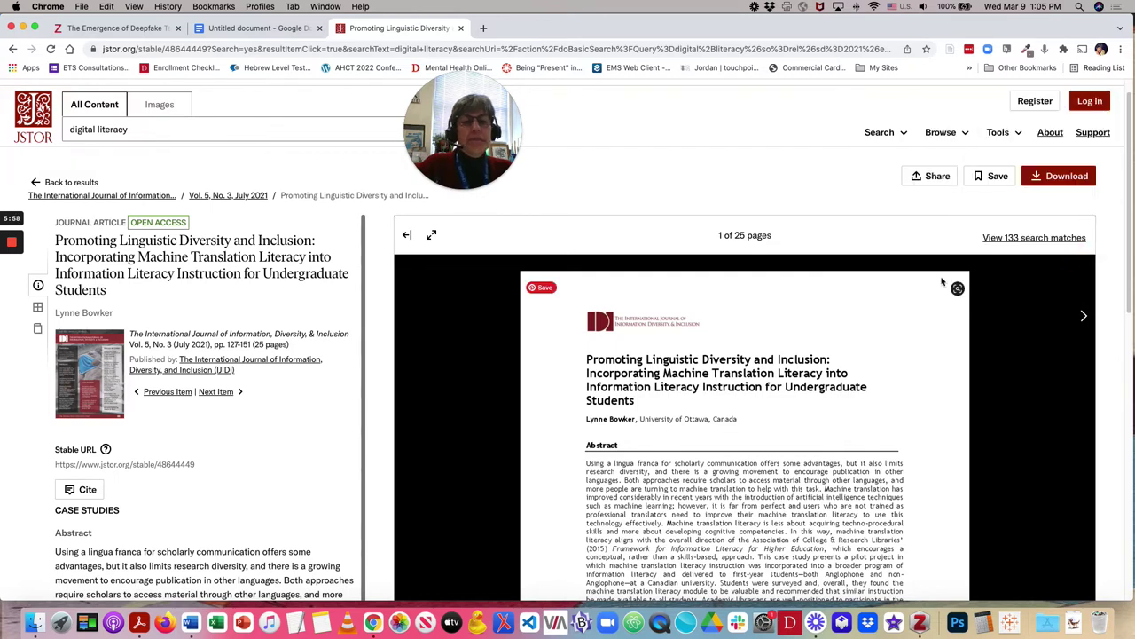
Switch to the Zotero desktop app and examine the saved JSTOR article's title, abstract, publication details and URL
{"action": "left_click", "coordinate": [920, 625]}
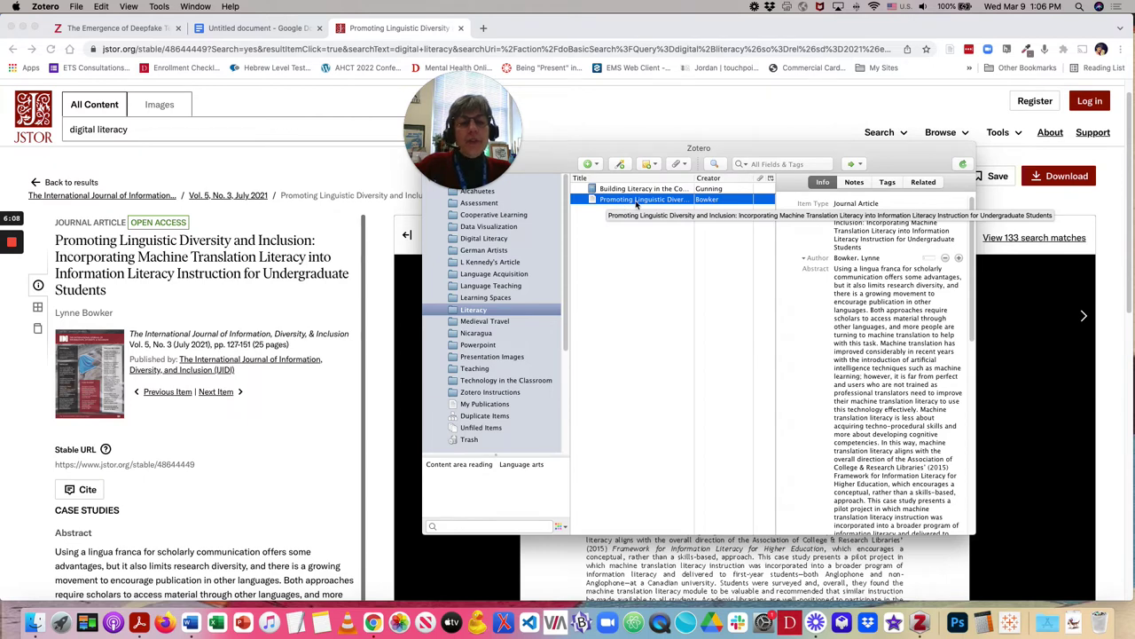
{"action": "left_click", "coordinate": [912, 226]}
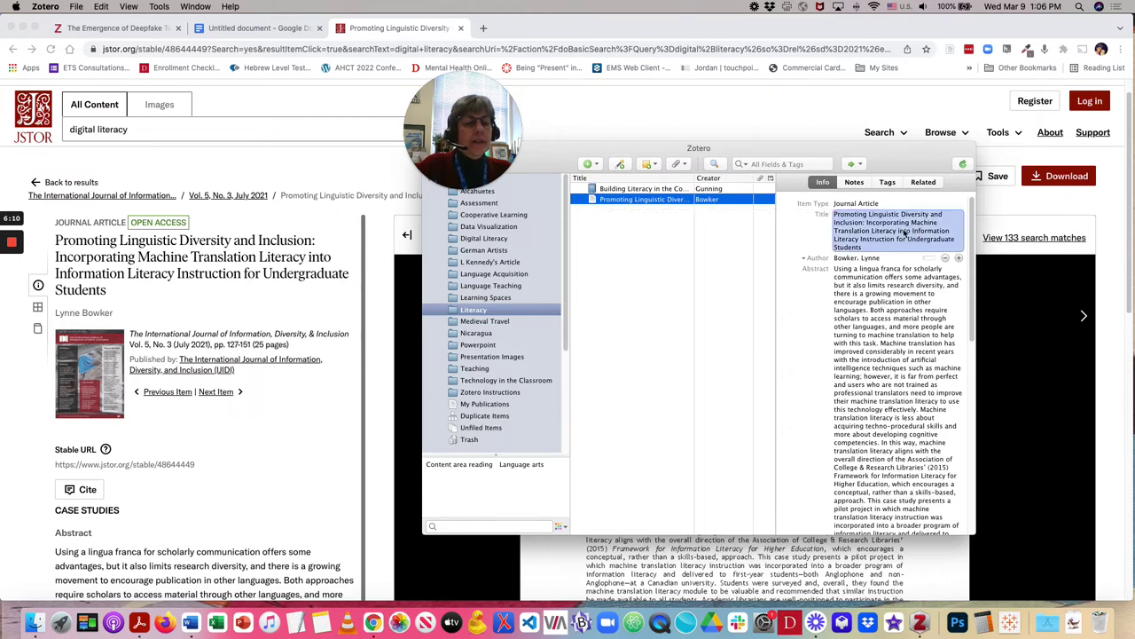
{"action": "left_click", "coordinate": [904, 284]}
{"action": "scroll", "coordinate": [903, 288], "scroll_direction": "down", "scroll_amount": 5}
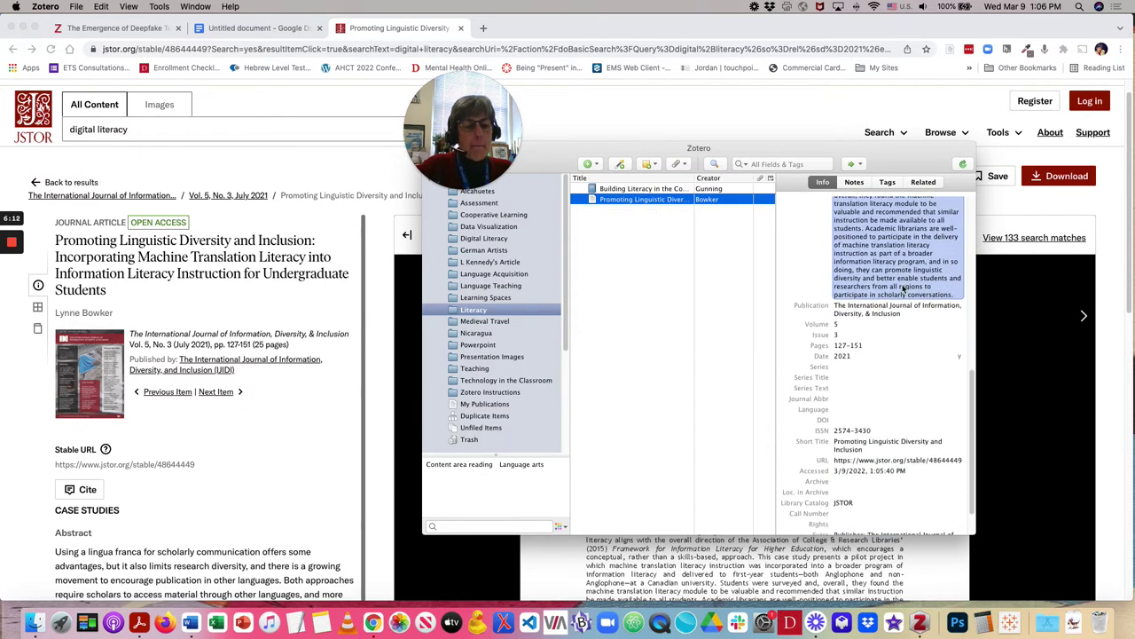
{"action": "scroll", "coordinate": [900, 355], "scroll_direction": "down", "scroll_amount": 2}
{"action": "left_click", "coordinate": [896, 415]}
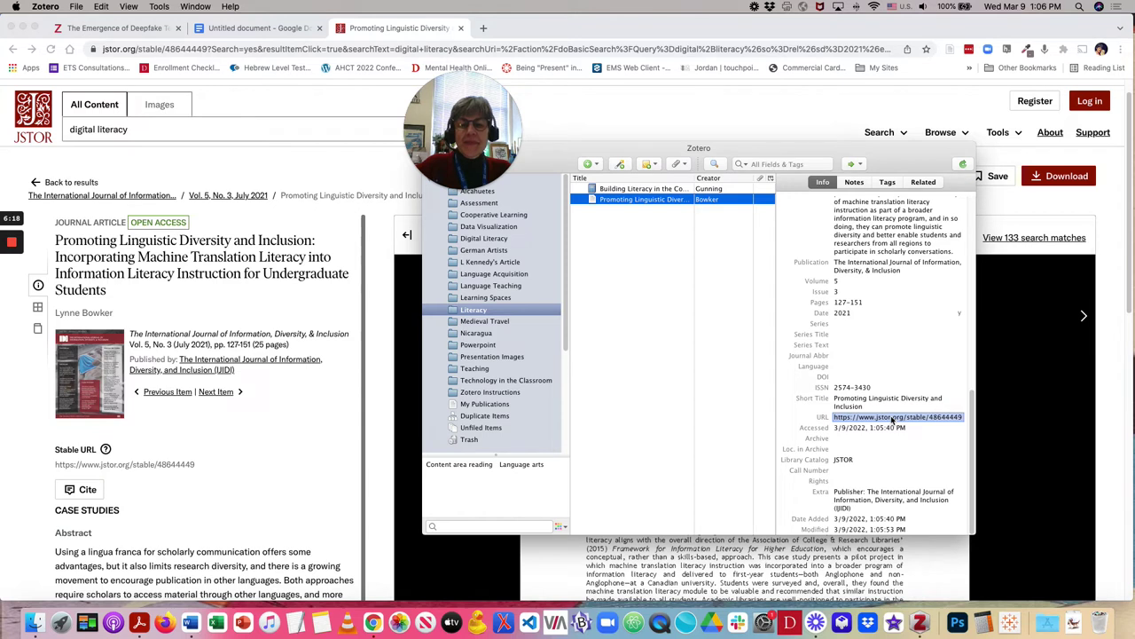
{"action": "key", "text": "Return"}
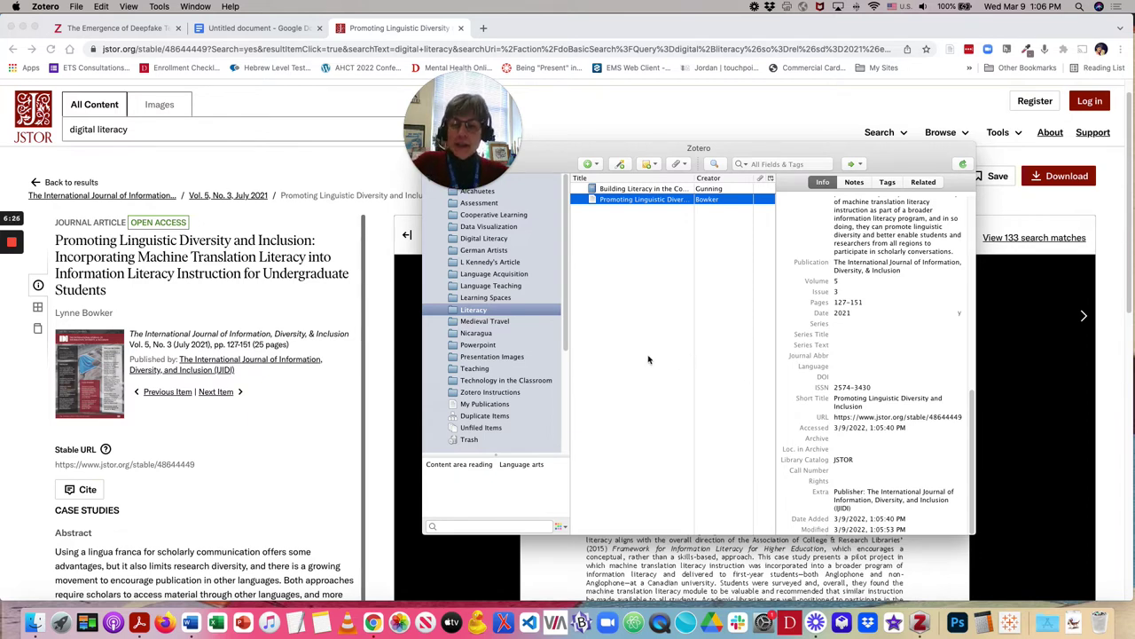
Switch to Word, start a Zotero citation after "Example", and show Zotero's Alcahuetes collection to choose a source
{"action": "left_click", "coordinate": [189, 623]}
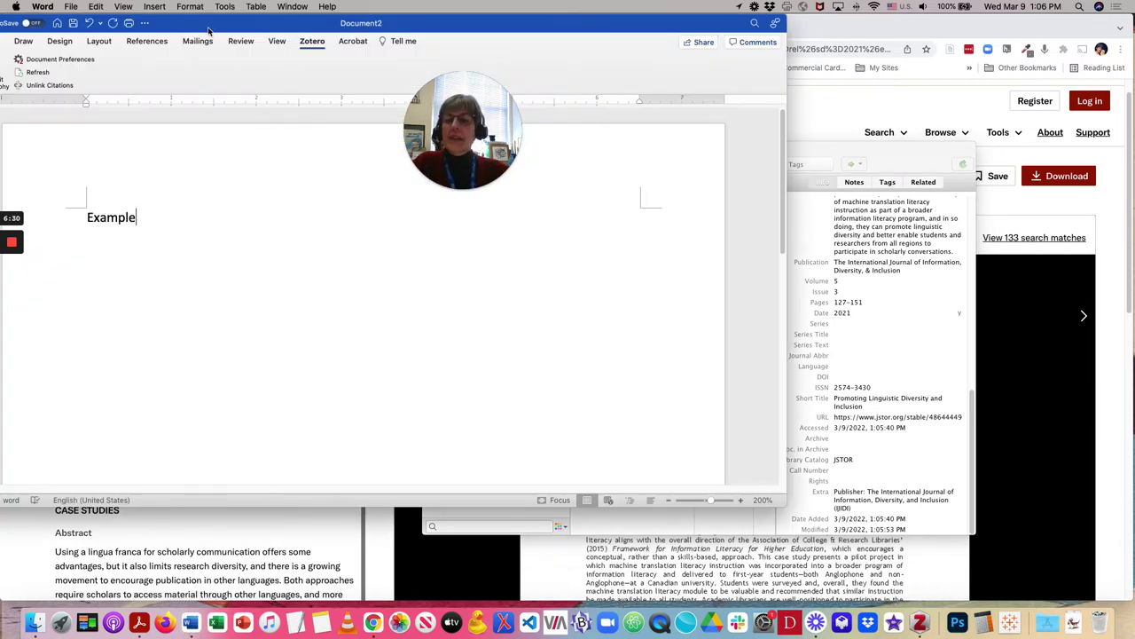
{"action": "left_click_drag", "start_coordinate": [208, 31], "coordinate": [358, 32]}
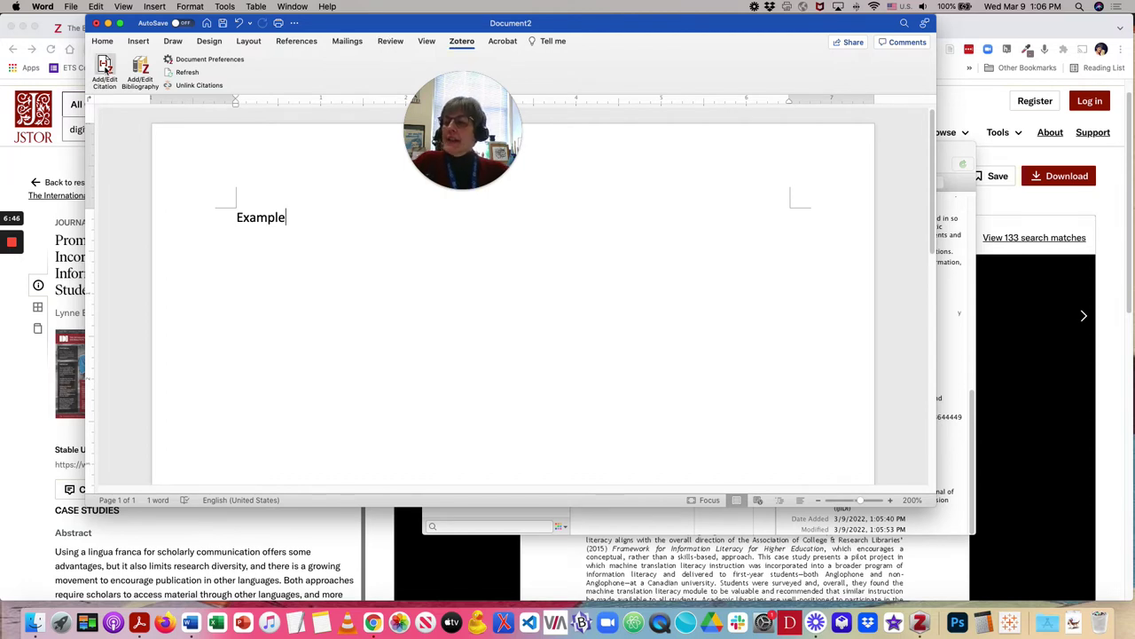
{"action": "left_click", "coordinate": [105, 68]}
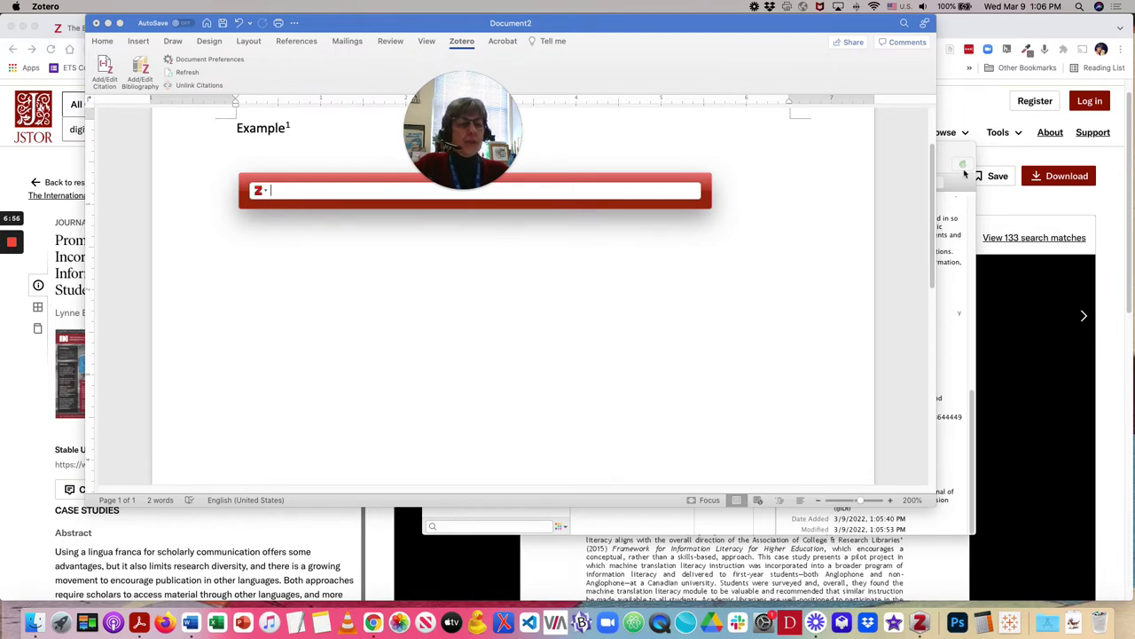
{"action": "left_click_drag", "start_coordinate": [946, 154], "coordinate": [1042, 174]}
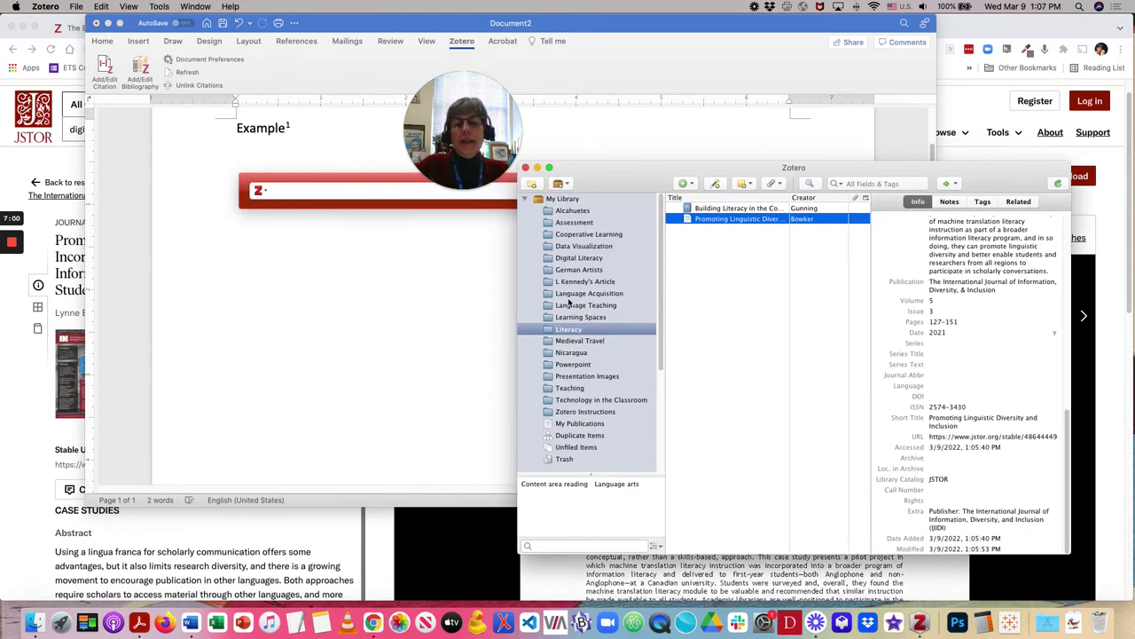
{"action": "left_click", "coordinate": [558, 211]}
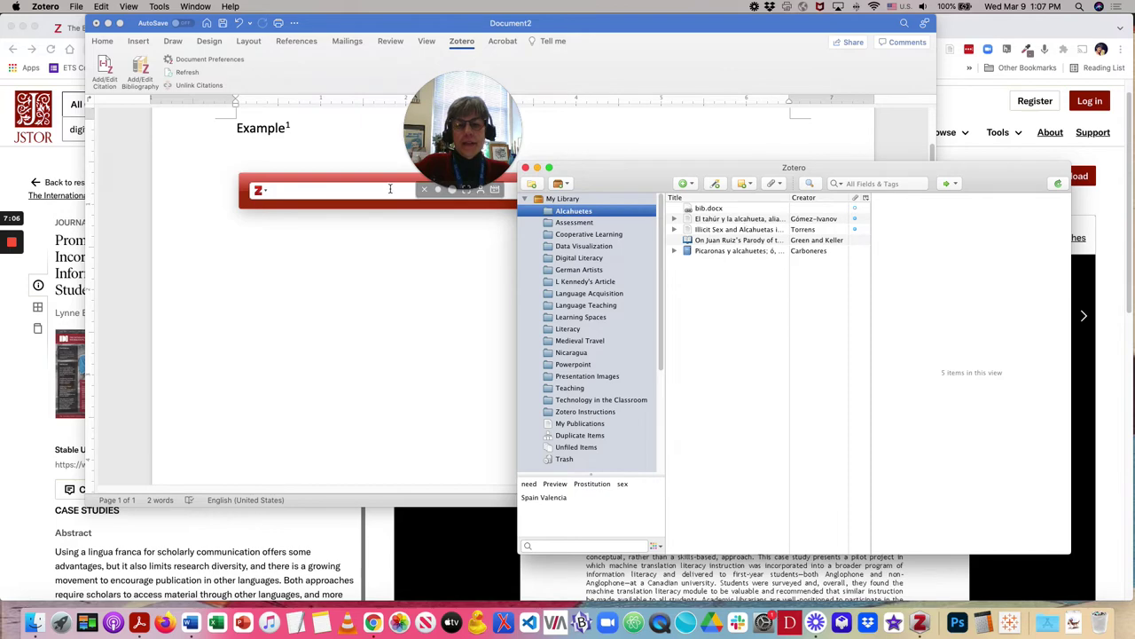
Search for "el tah", cite "El tahúr y la alcahueta" with page 15, and check the footnote in the document
{"action": "left_click", "coordinate": [340, 189]}
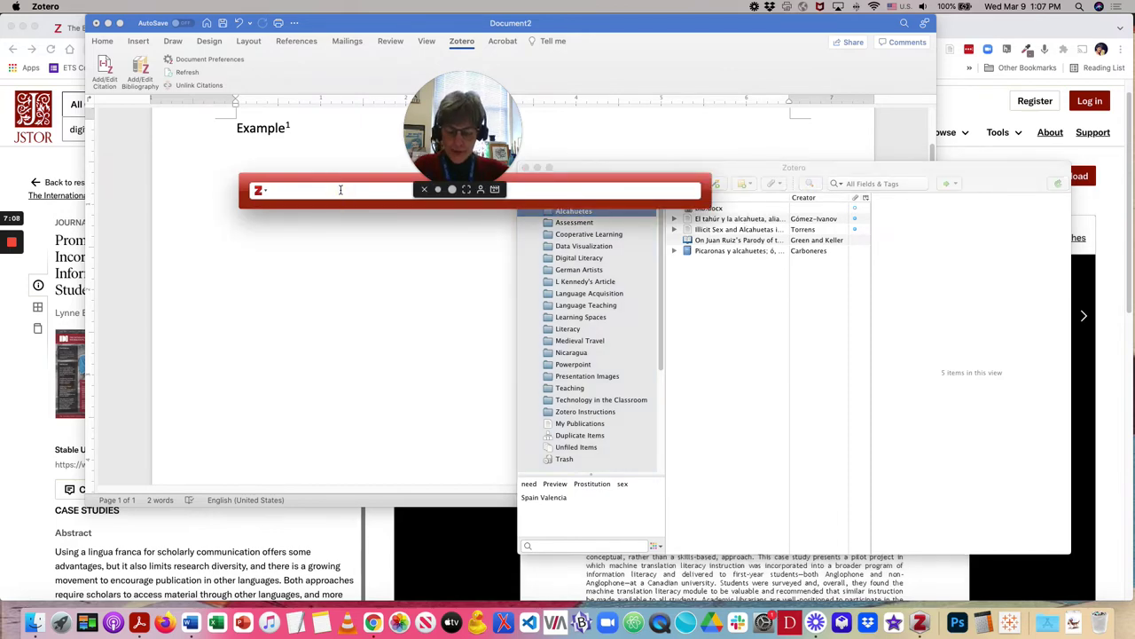
{"action": "type", "text": "el "}
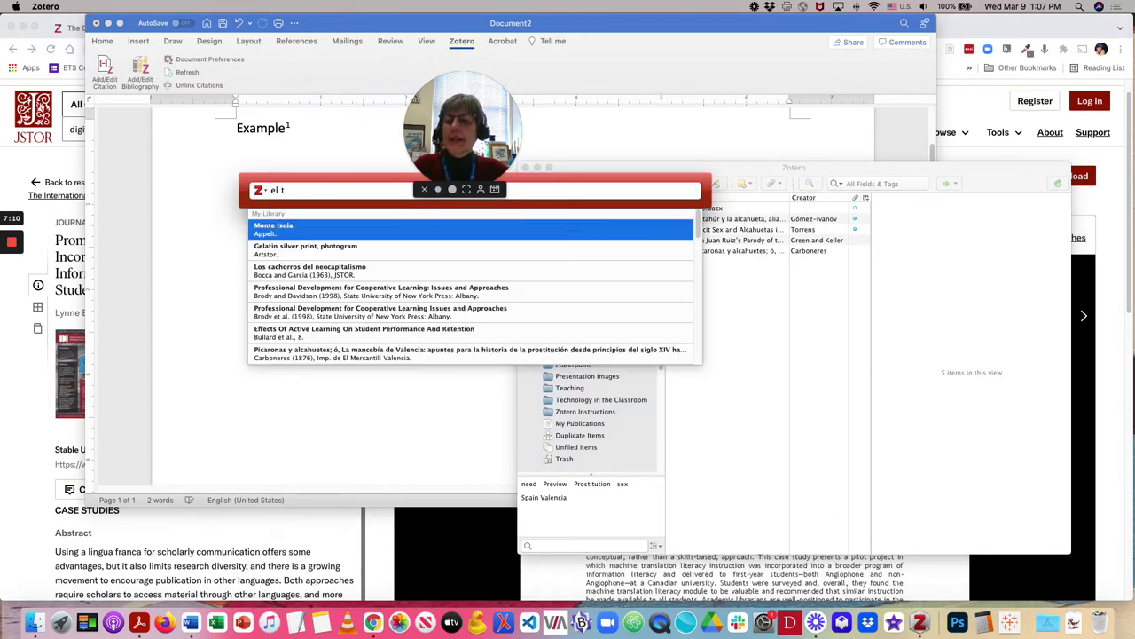
{"action": "type", "text": "ta"}
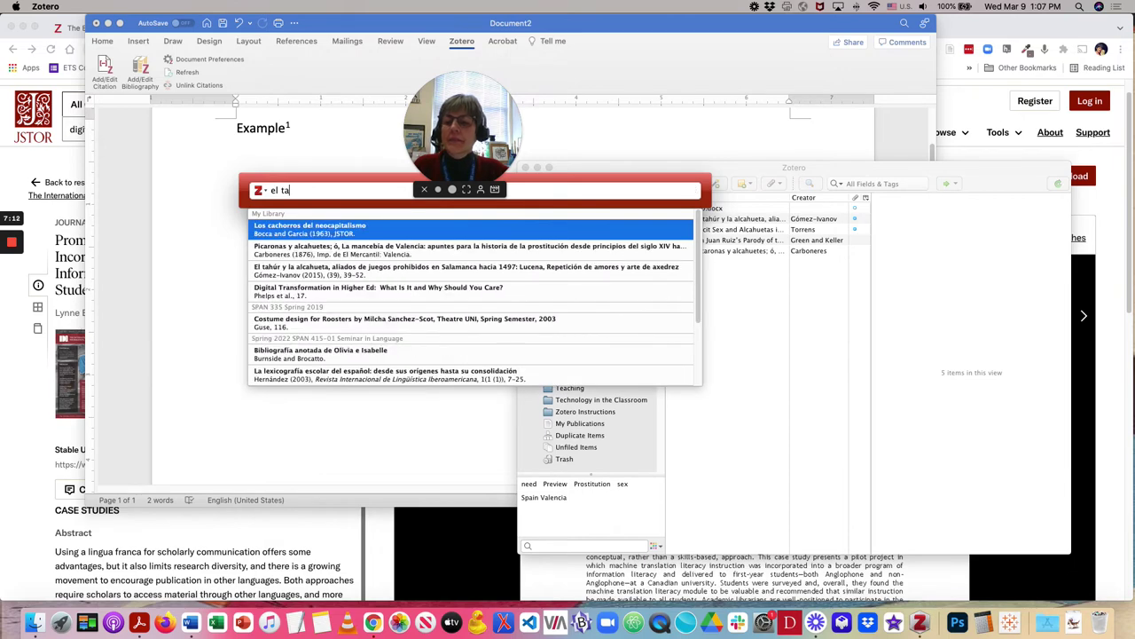
{"action": "type", "text": "h"}
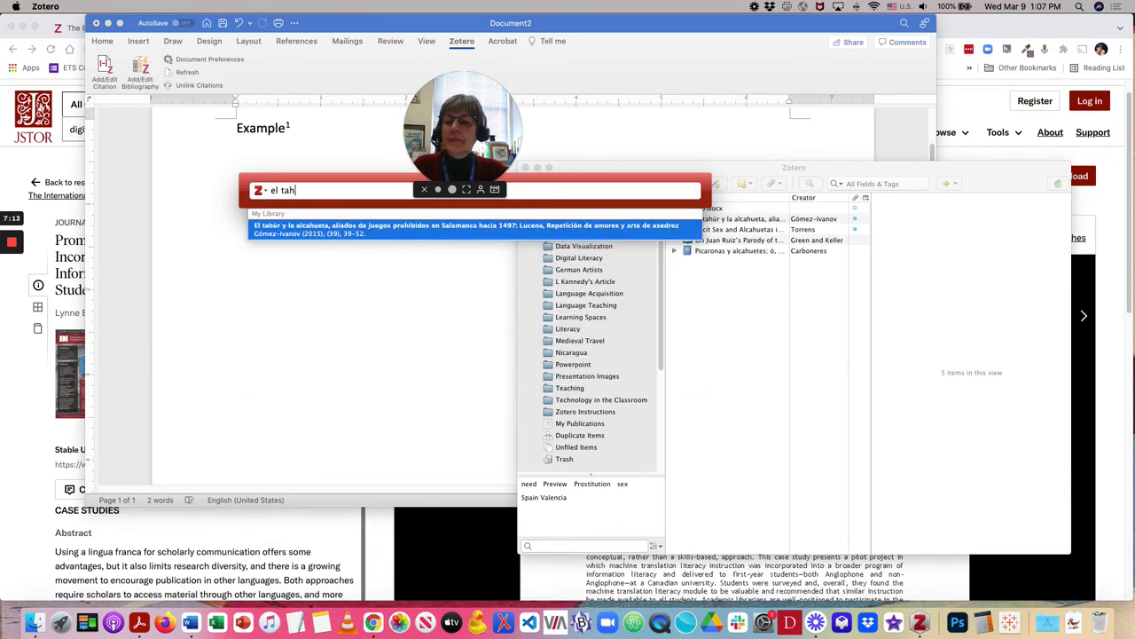
{"action": "left_click", "coordinate": [304, 229]}
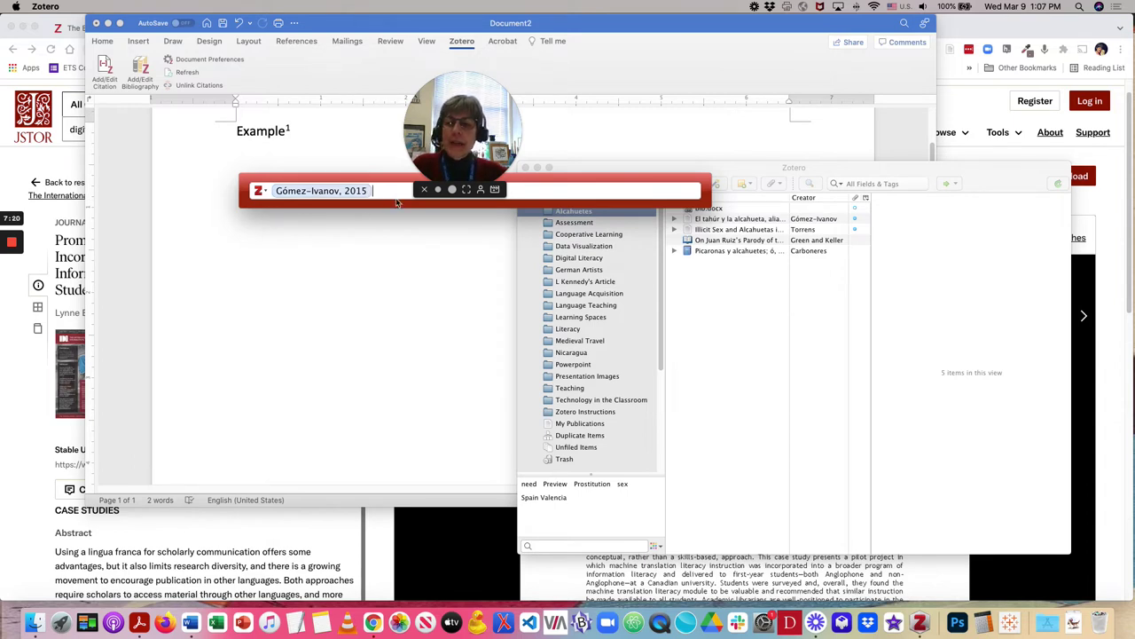
{"action": "type", "text": "p. 15"}
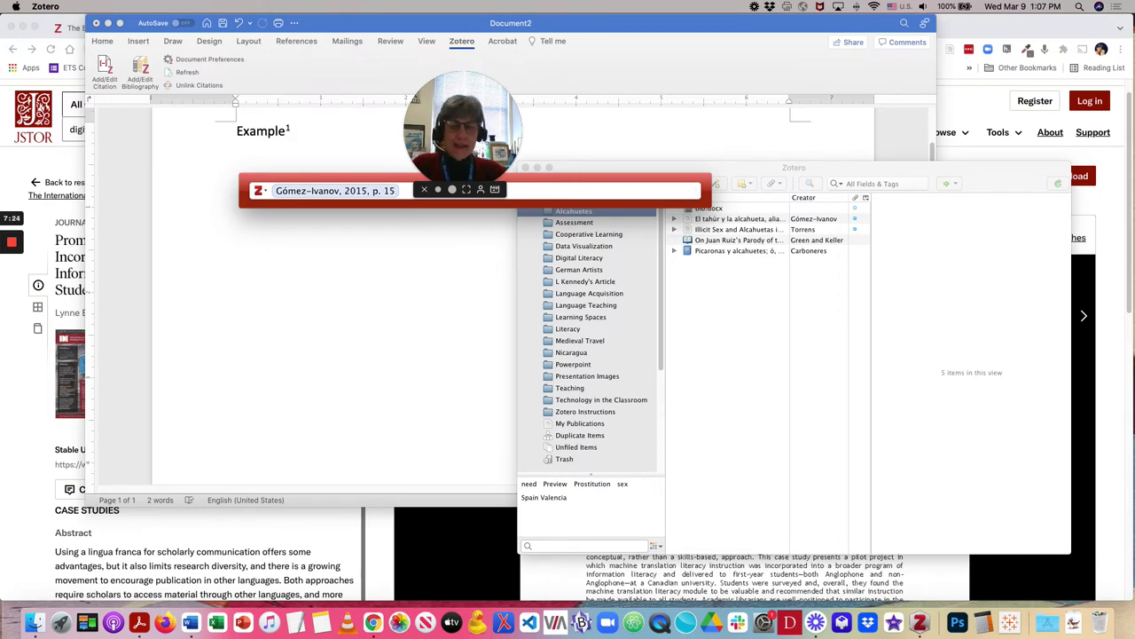
{"action": "key", "text": "Return"}
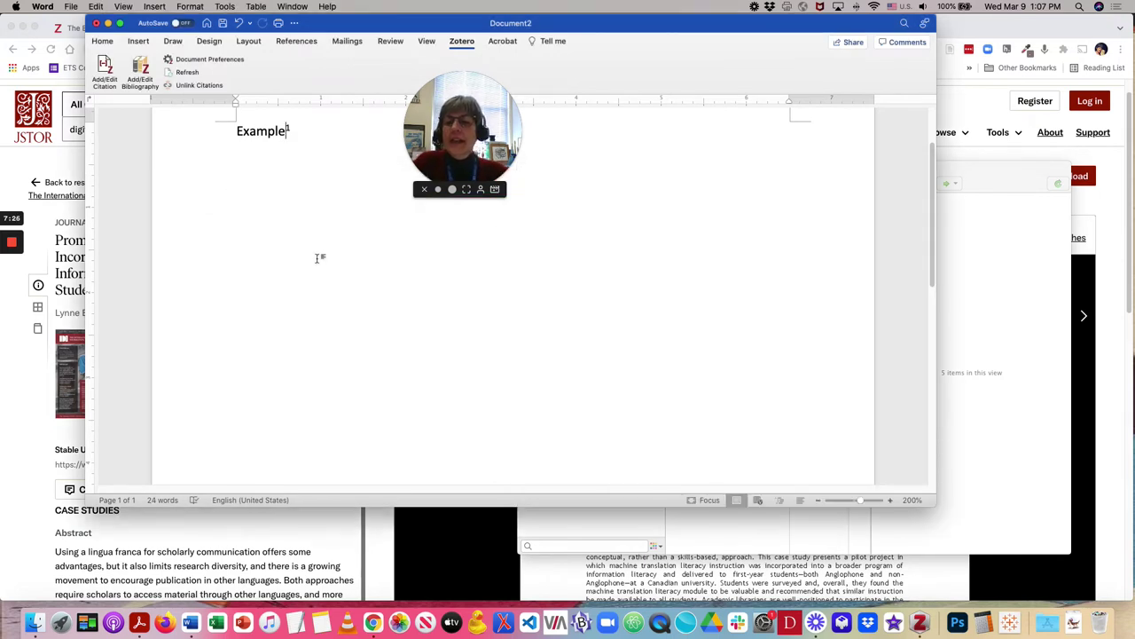
{"action": "scroll", "coordinate": [318, 257], "scroll_direction": "down", "scroll_amount": 10}
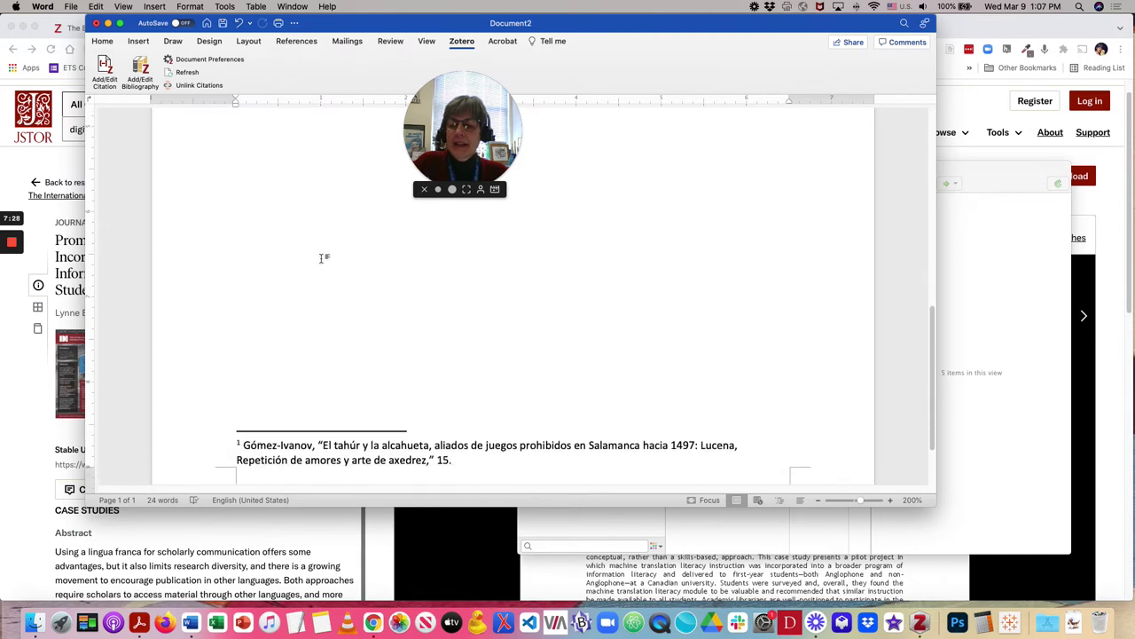
{"action": "scroll", "coordinate": [322, 258], "scroll_direction": "down", "scroll_amount": 3}
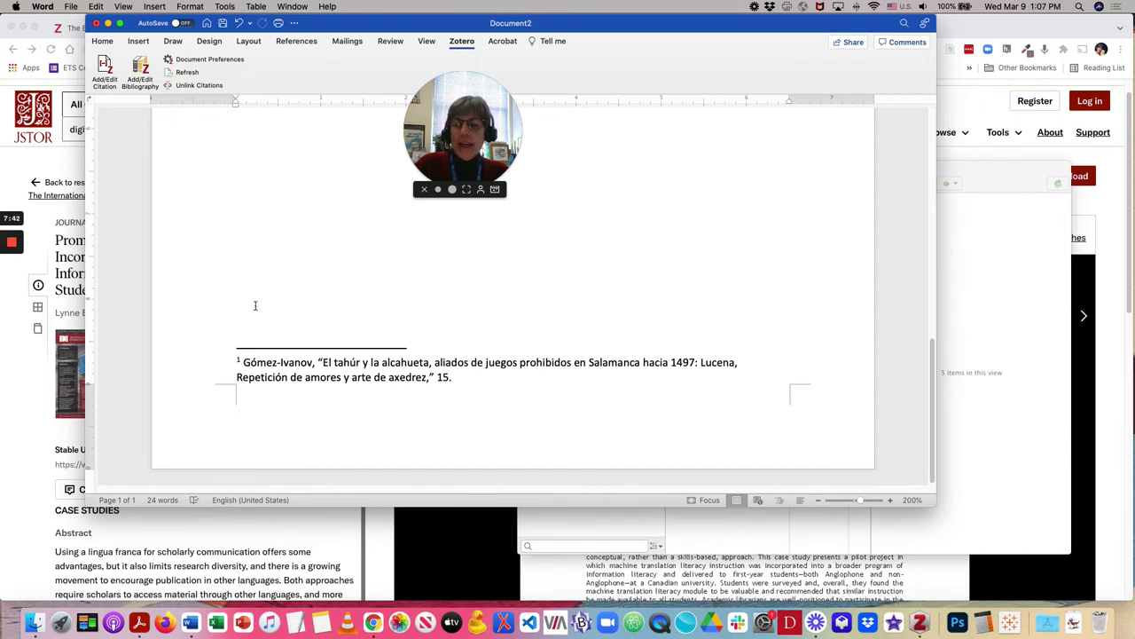
Create a new blank Word document
{"action": "left_click", "coordinate": [70, 6]}
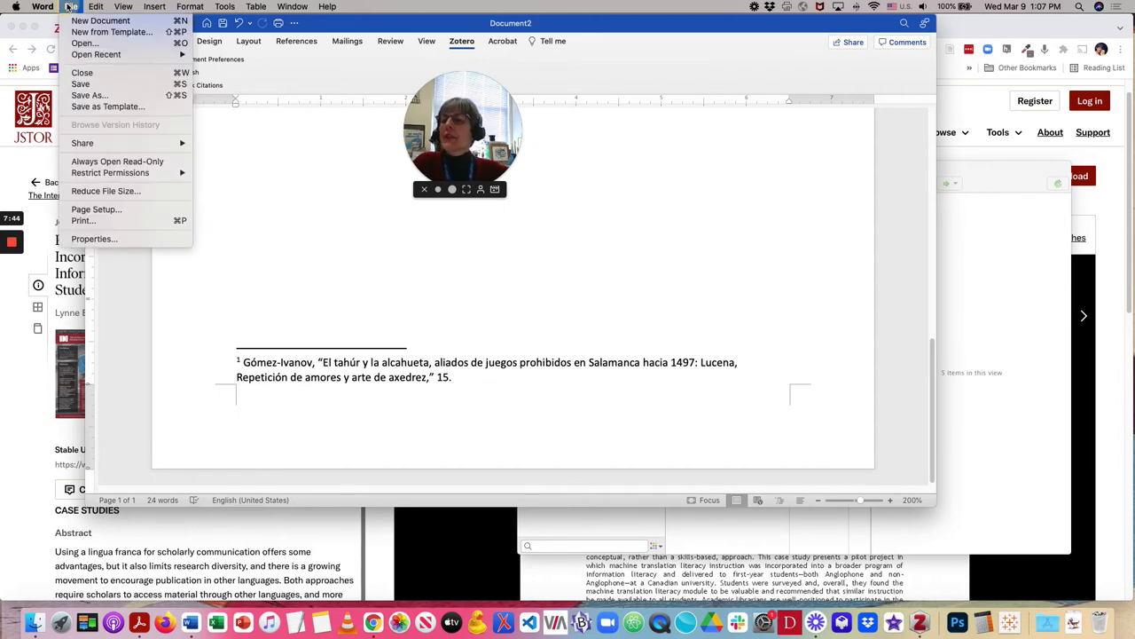
{"action": "left_click", "coordinate": [77, 21]}
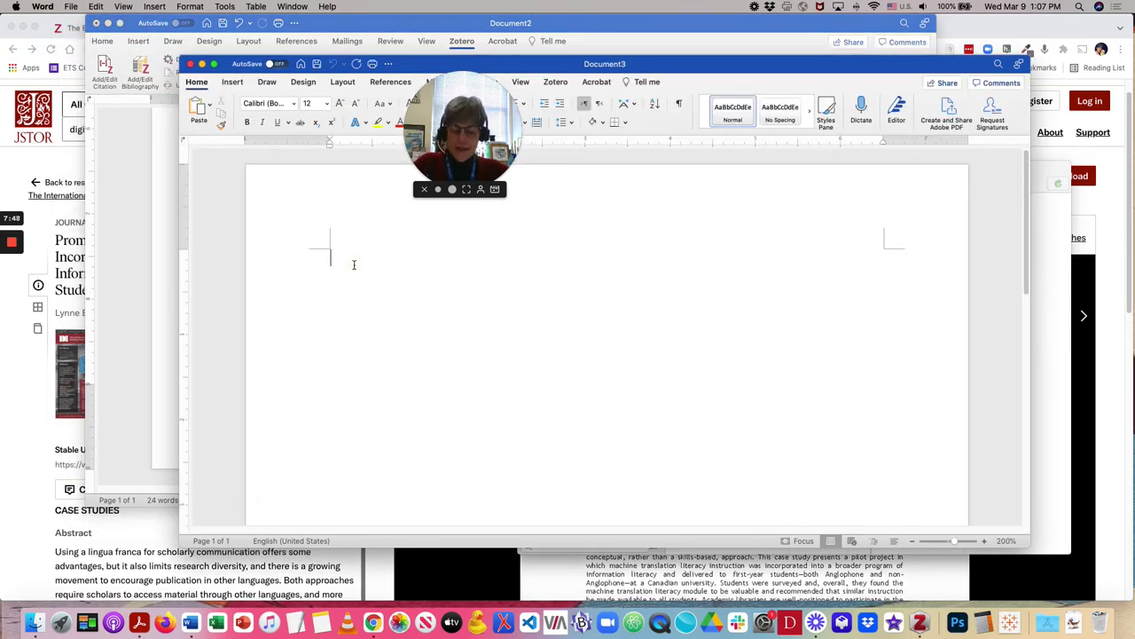
Enter "Example 2" and start a Zotero citation after it, choosing the Modern Language Association 9th edition style
{"action": "type", "text": "Example 2"}
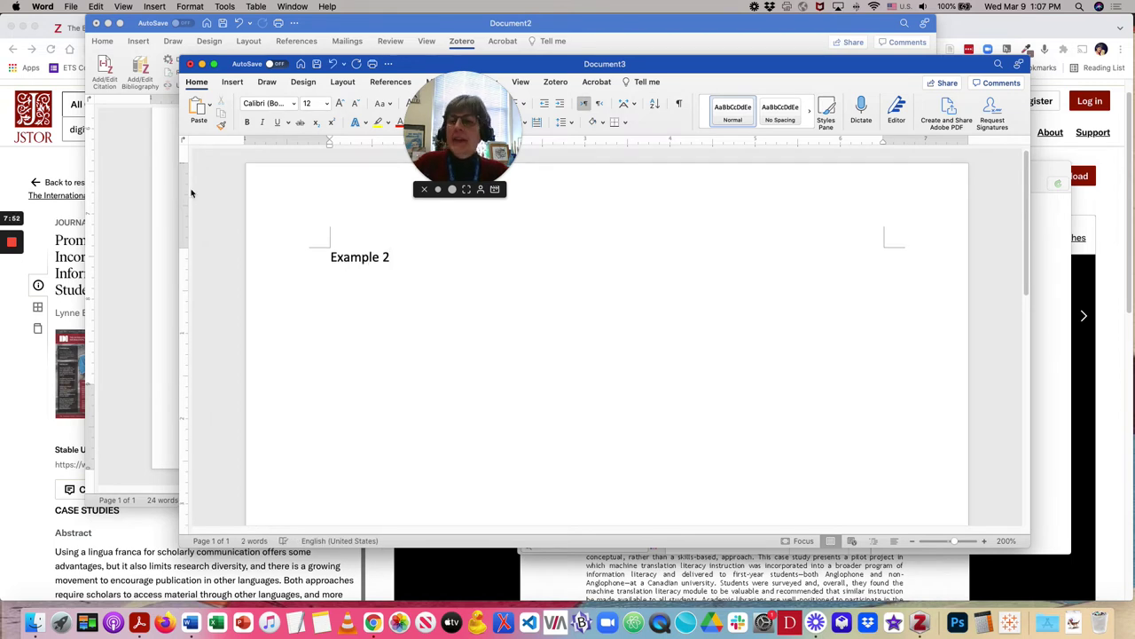
{"action": "left_click", "coordinate": [559, 82]}
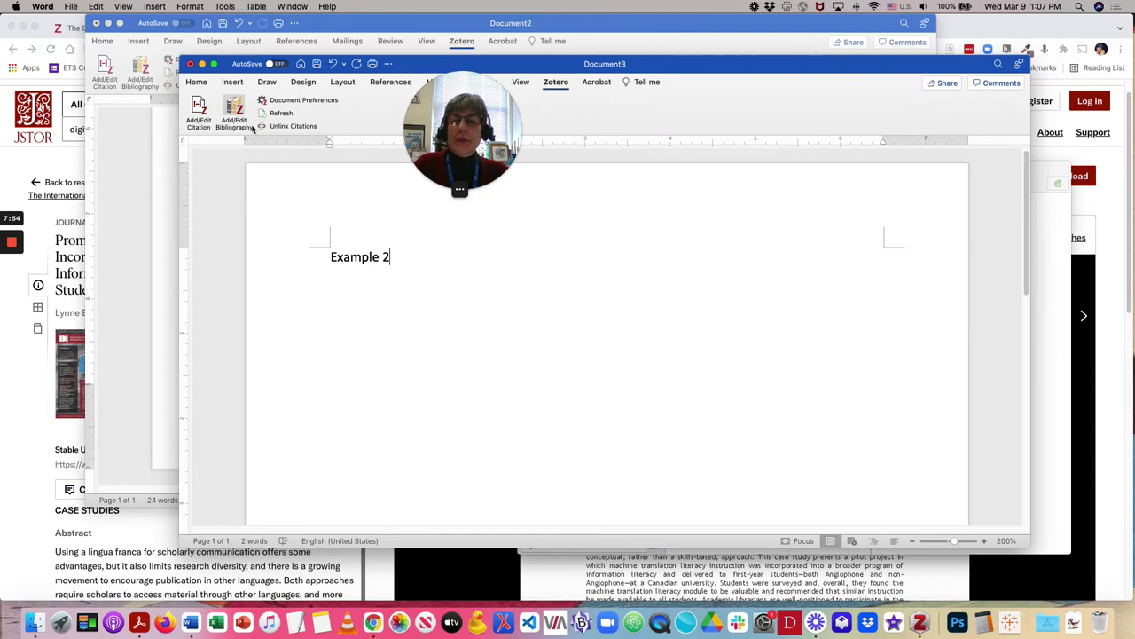
{"action": "left_click", "coordinate": [199, 107]}
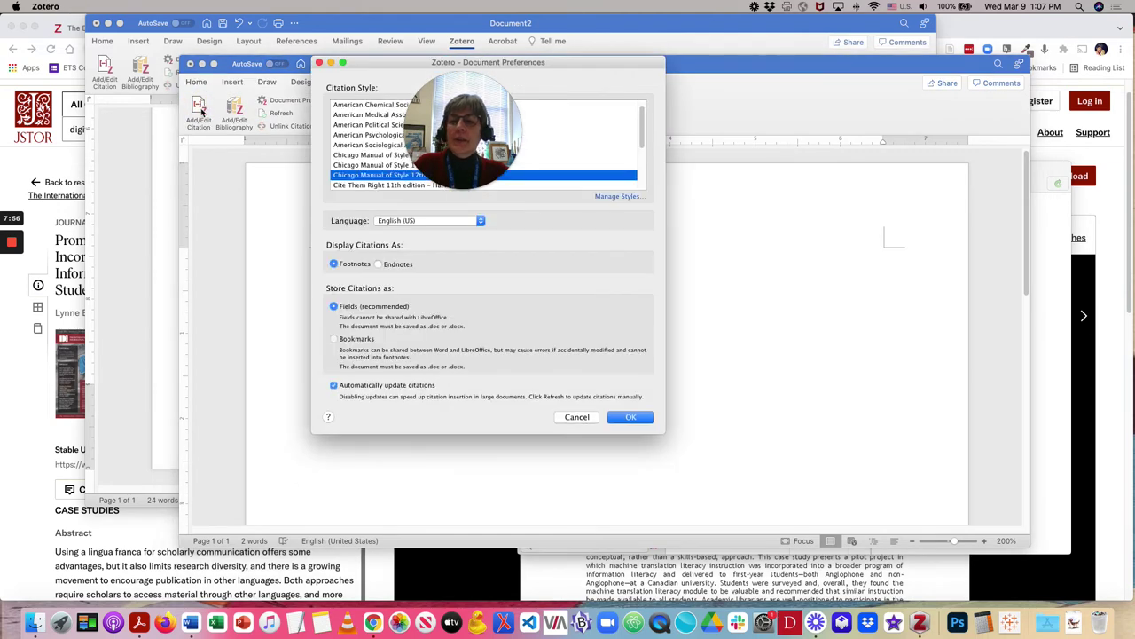
{"action": "left_click_drag", "start_coordinate": [524, 69], "coordinate": [792, 115]}
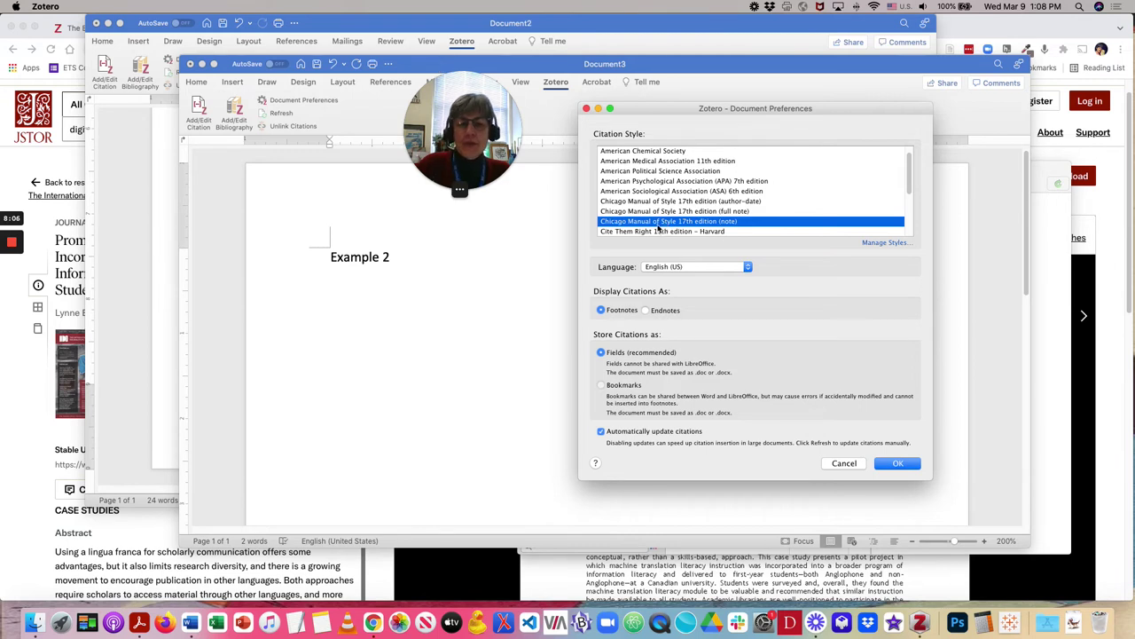
{"action": "scroll", "coordinate": [674, 227], "scroll_direction": "down", "scroll_amount": 3}
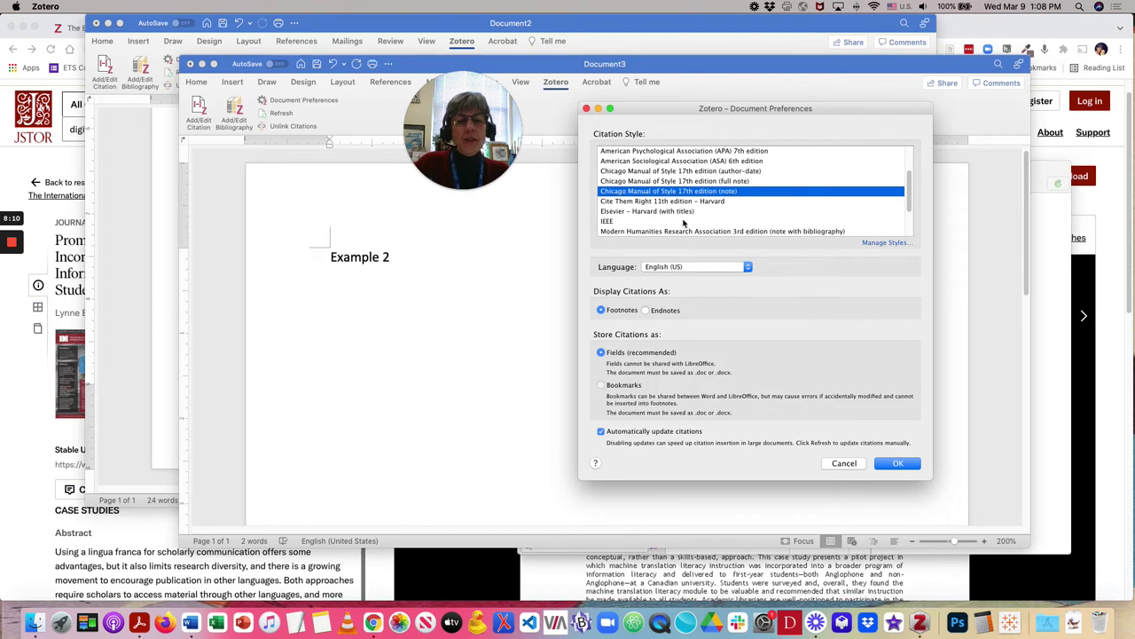
{"action": "scroll", "coordinate": [693, 230], "scroll_direction": "down", "scroll_amount": 3}
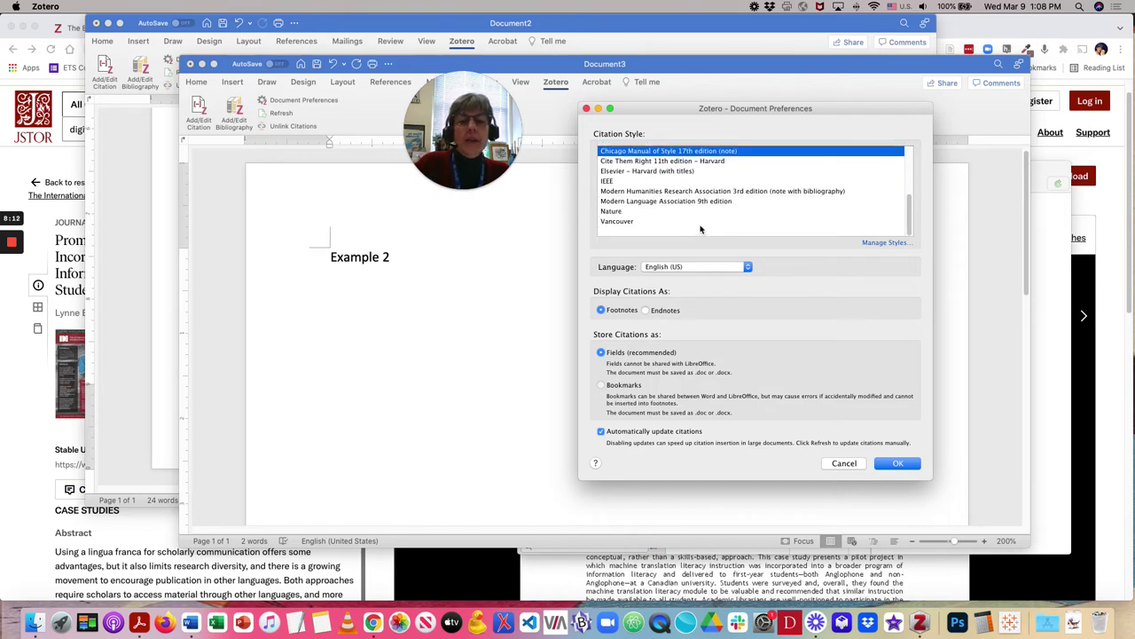
{"action": "left_click", "coordinate": [647, 201]}
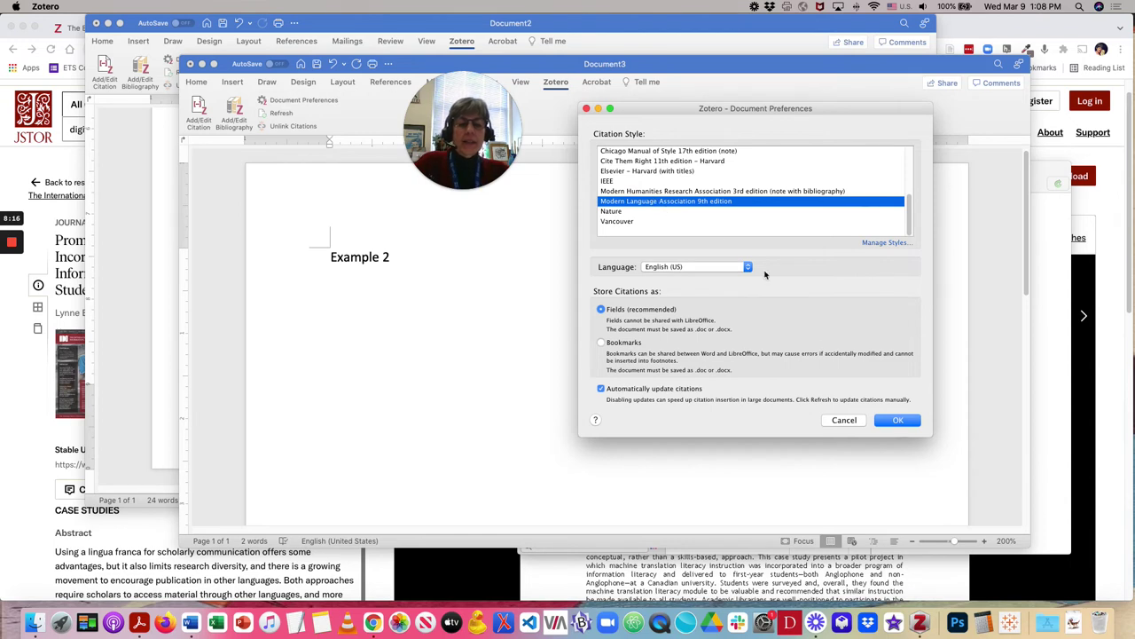
{"action": "left_click", "coordinate": [896, 423]}
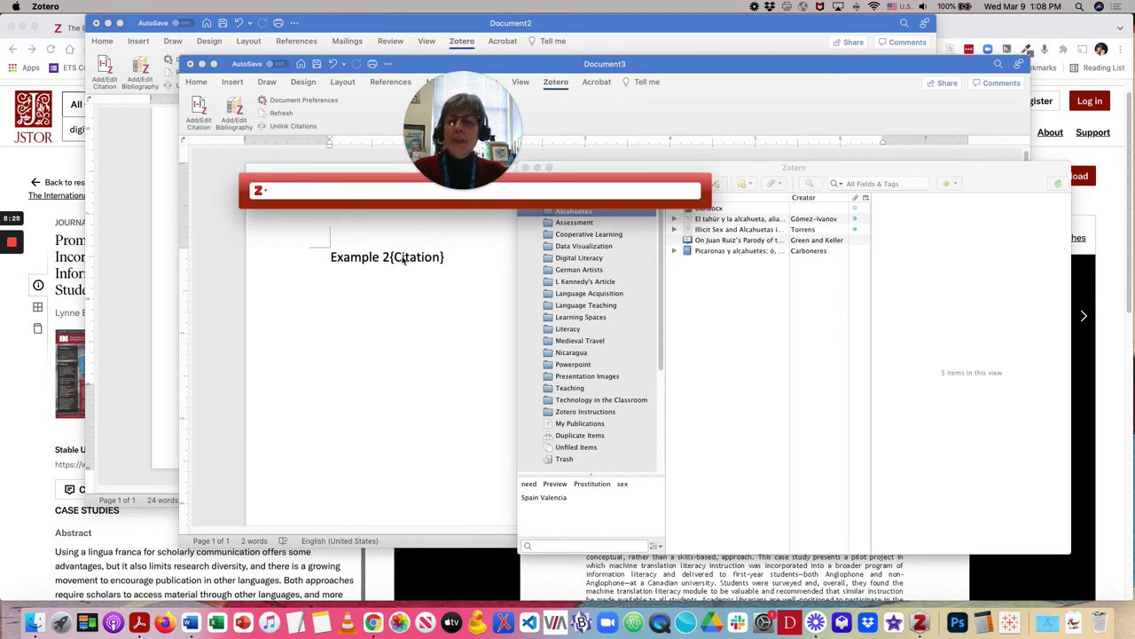
Search for "Picar", cite "Picaronas y alcahuetes" with page 5, and put a space between "Example 2" and the citation
{"action": "left_click", "coordinate": [296, 190]}
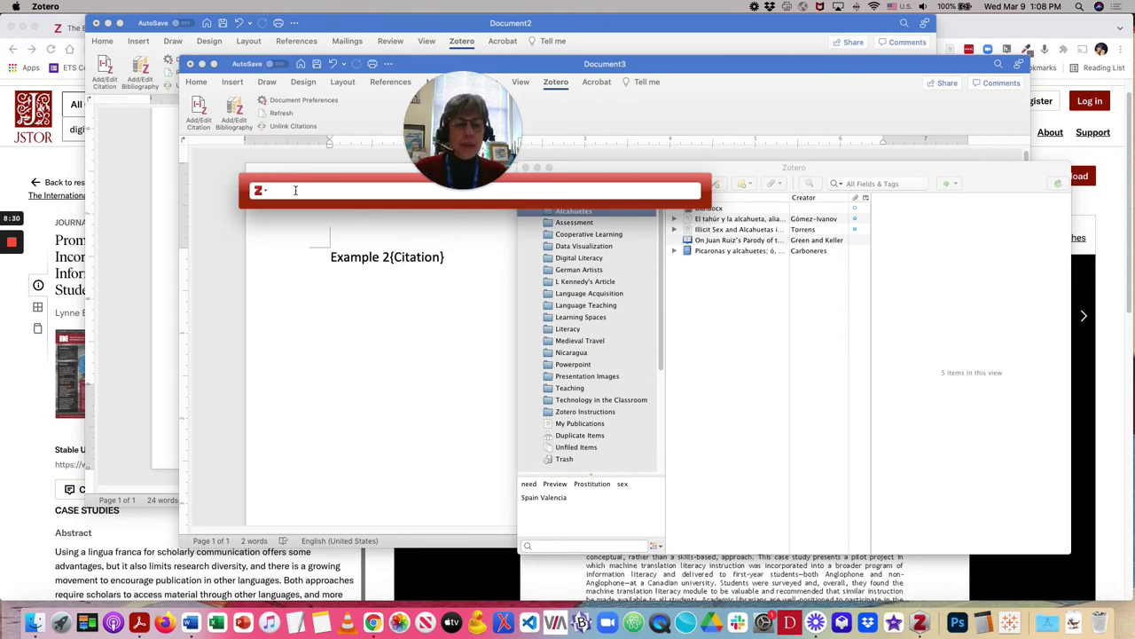
{"action": "type", "text": "Picar"}
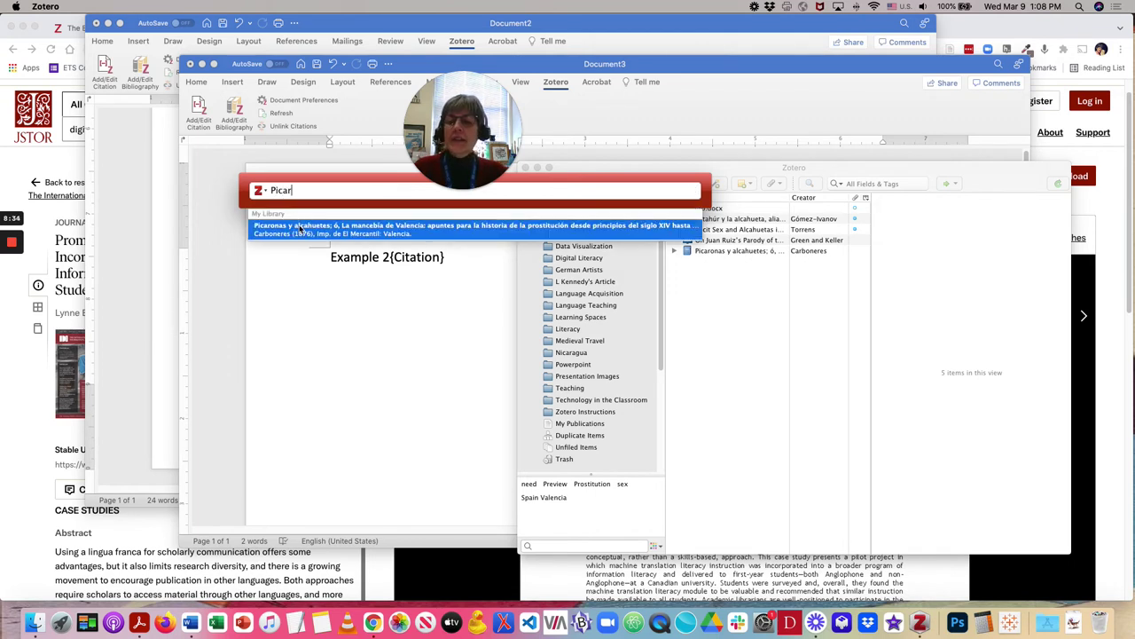
{"action": "left_click", "coordinate": [297, 227]}
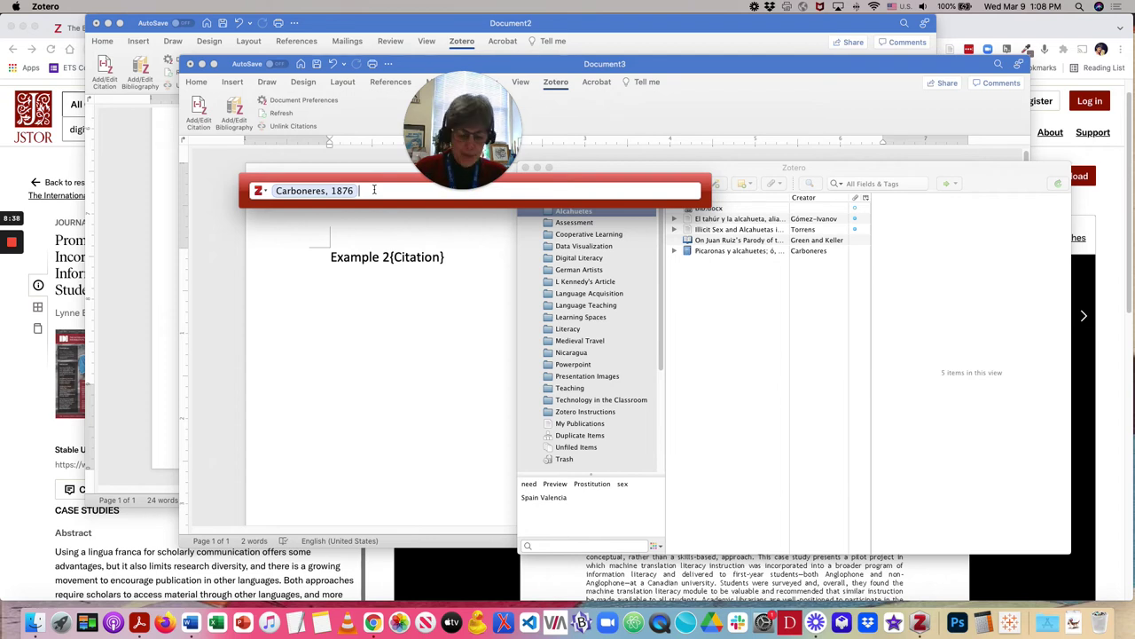
{"action": "type", "text": "p5"}
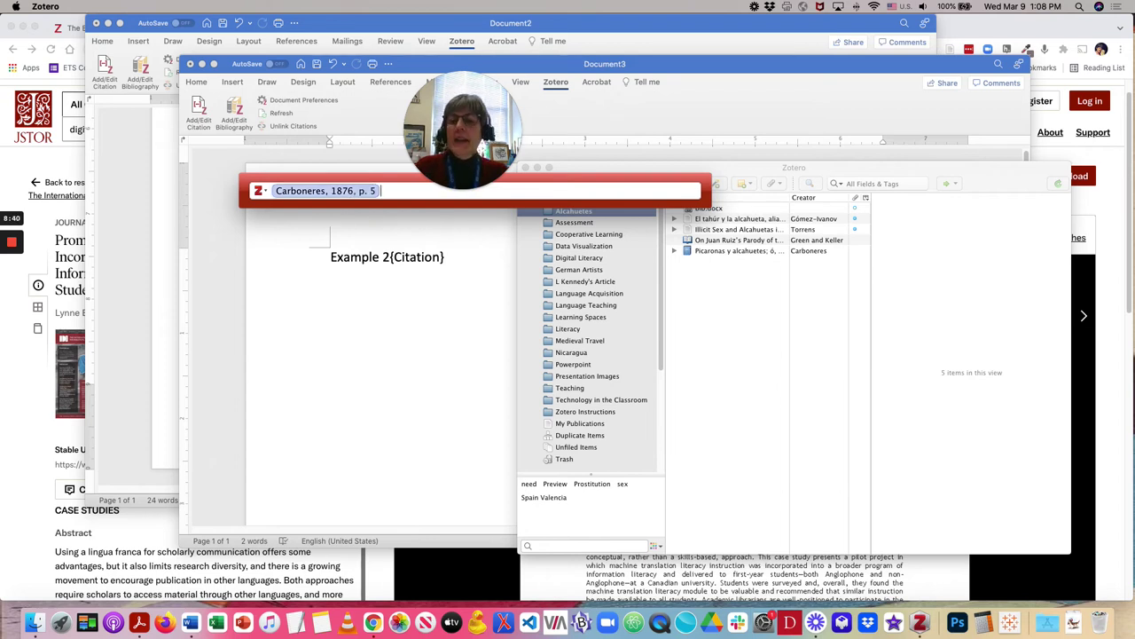
{"action": "key", "text": "Return"}
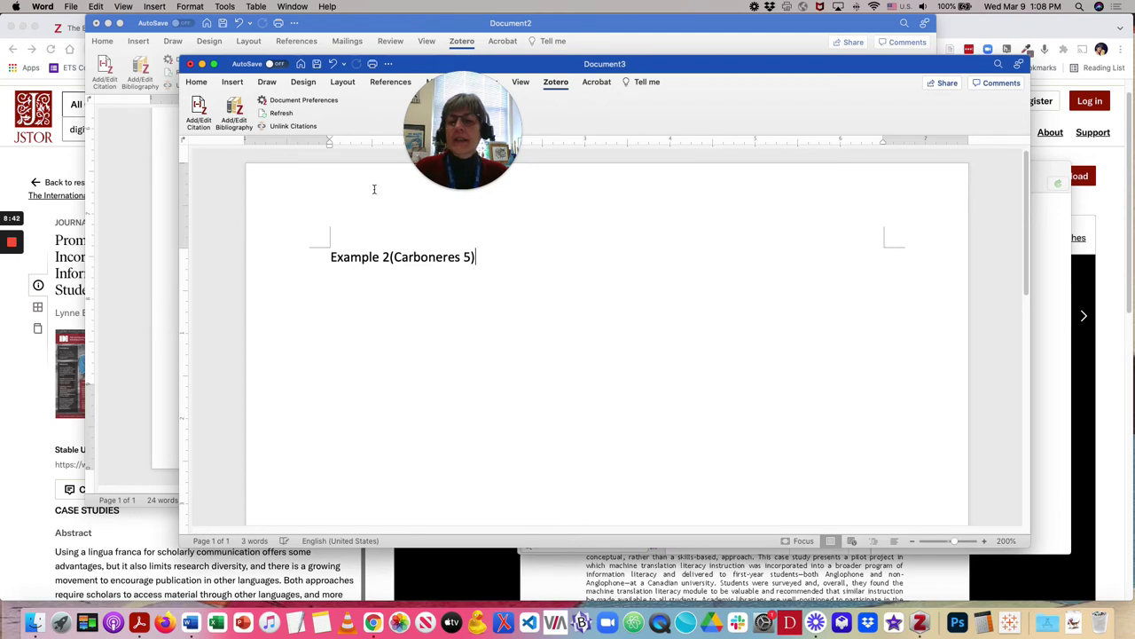
{"action": "left_click", "coordinate": [405, 270]}
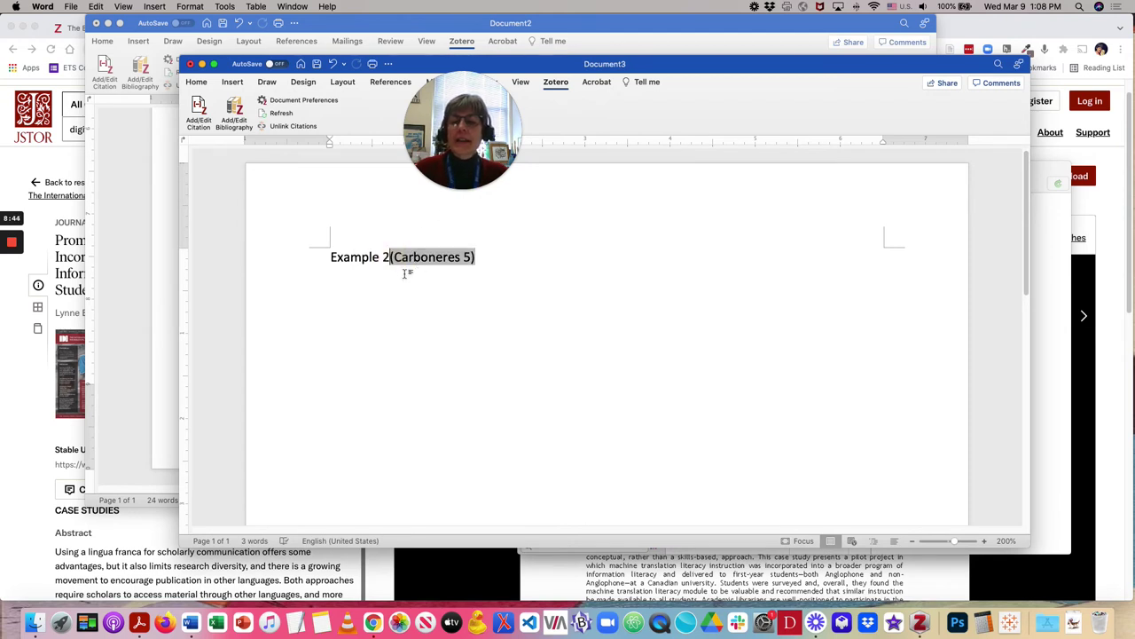
{"action": "left_click", "coordinate": [565, 294]}
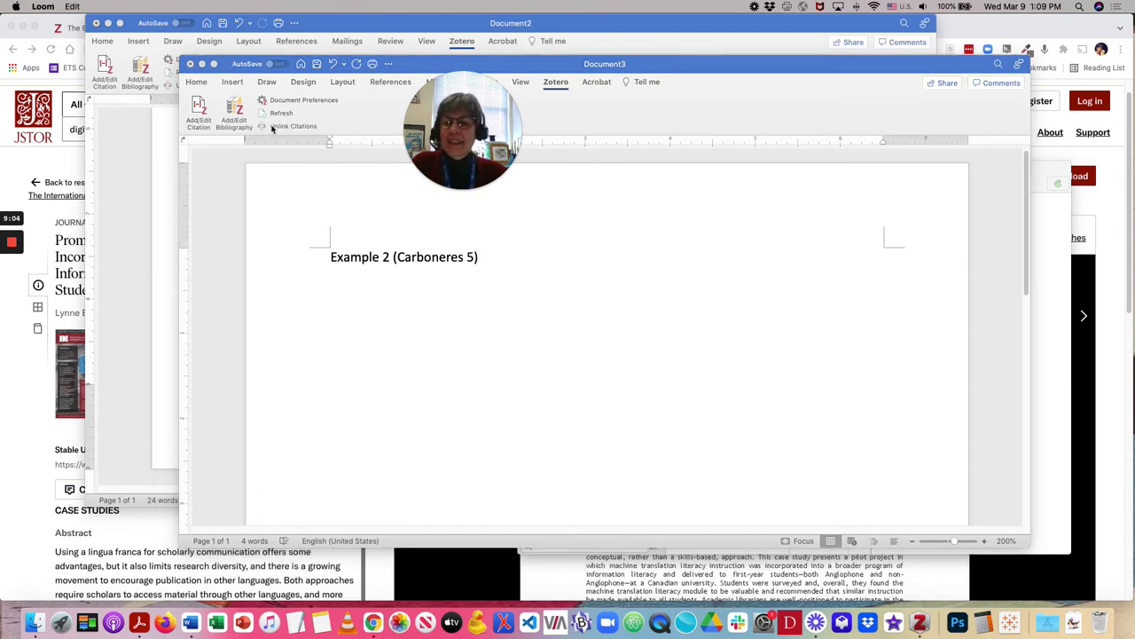
Insert a page break after the citation and add the Zotero bibliography on the new page
{"action": "left_click", "coordinate": [232, 83]}
{"action": "left_click", "coordinate": [232, 82]}
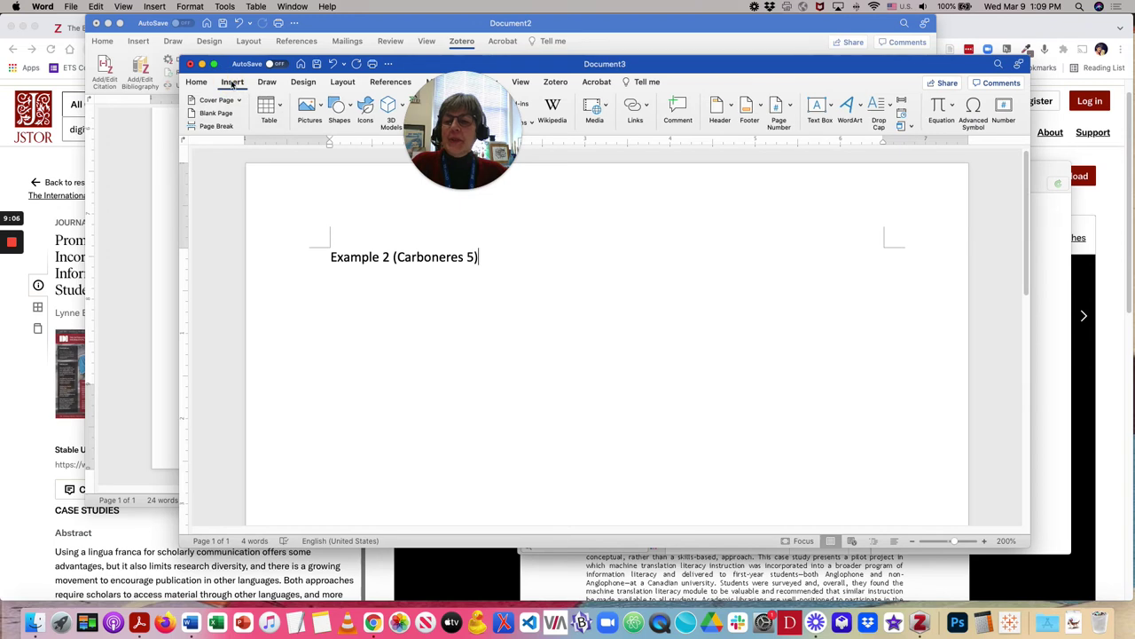
{"action": "left_click", "coordinate": [215, 126]}
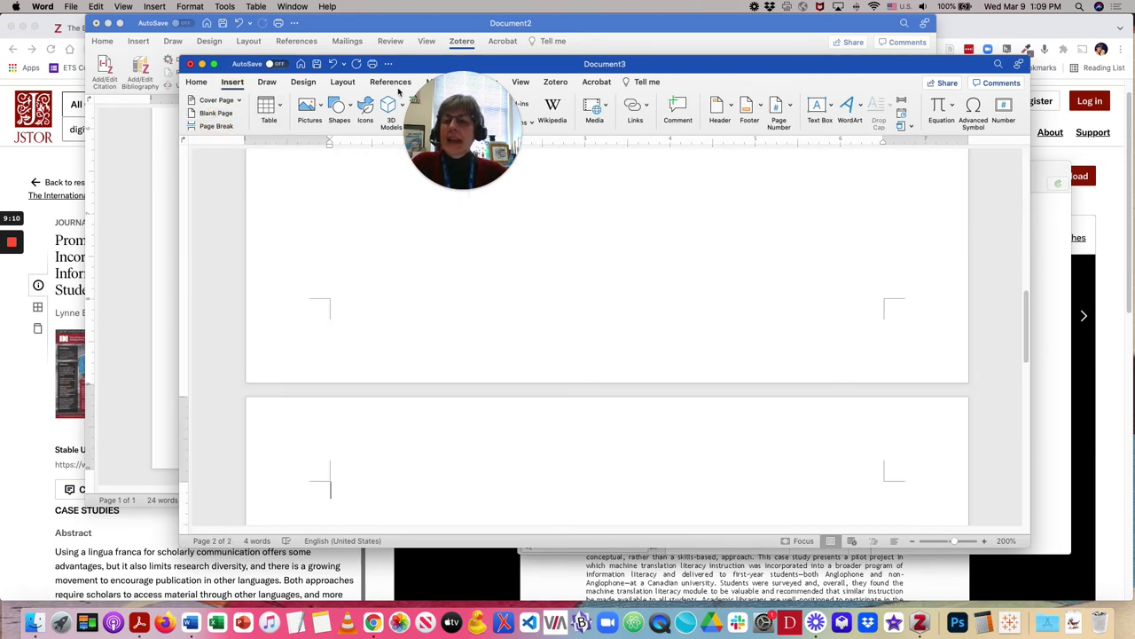
{"action": "left_click", "coordinate": [556, 82]}
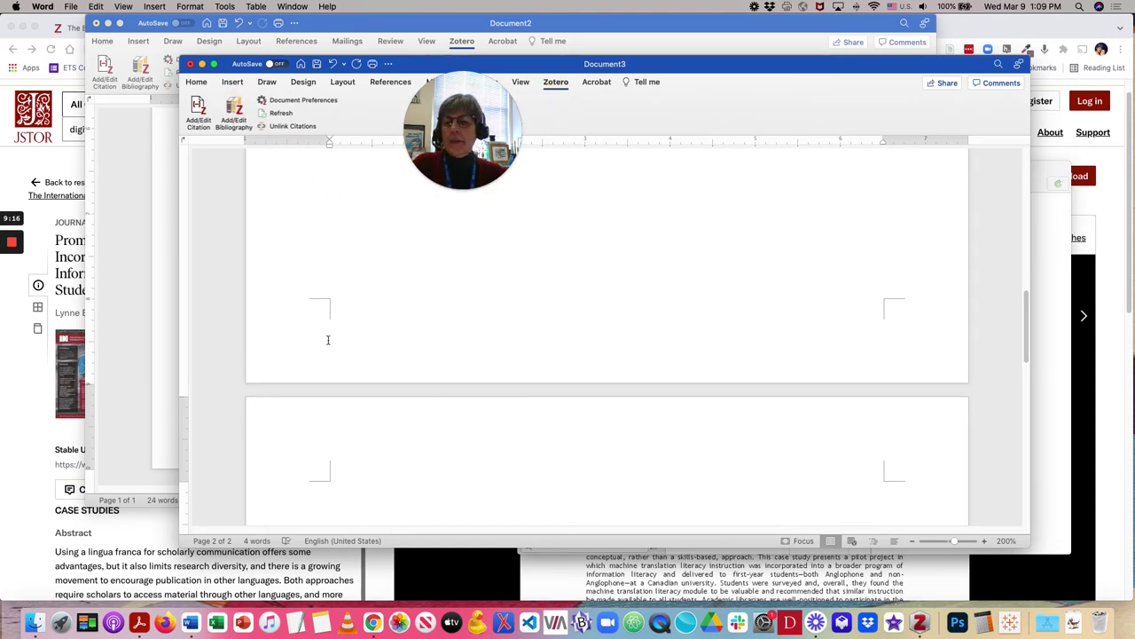
{"action": "left_click", "coordinate": [233, 108]}
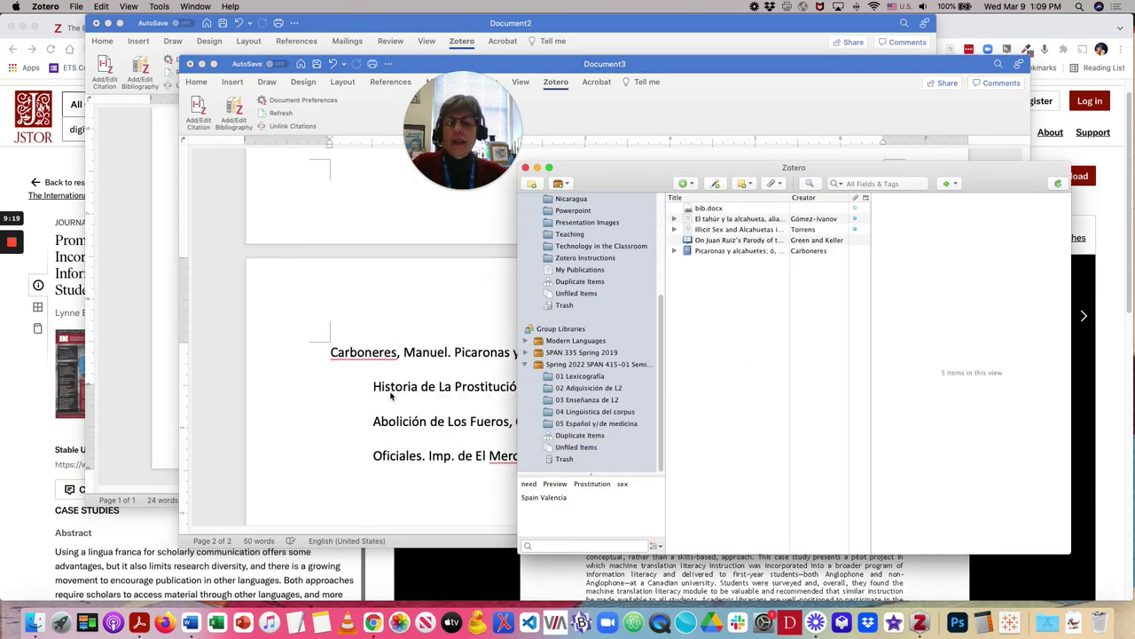
Copy an MLA 9th edition bibliography of "Illicit Sex and Alcahuetas" and "On Juan Ruiz's Parody" from Zotero and paste it below the Word bibliography
{"action": "left_click_drag", "start_coordinate": [631, 182], "coordinate": [836, 197]}
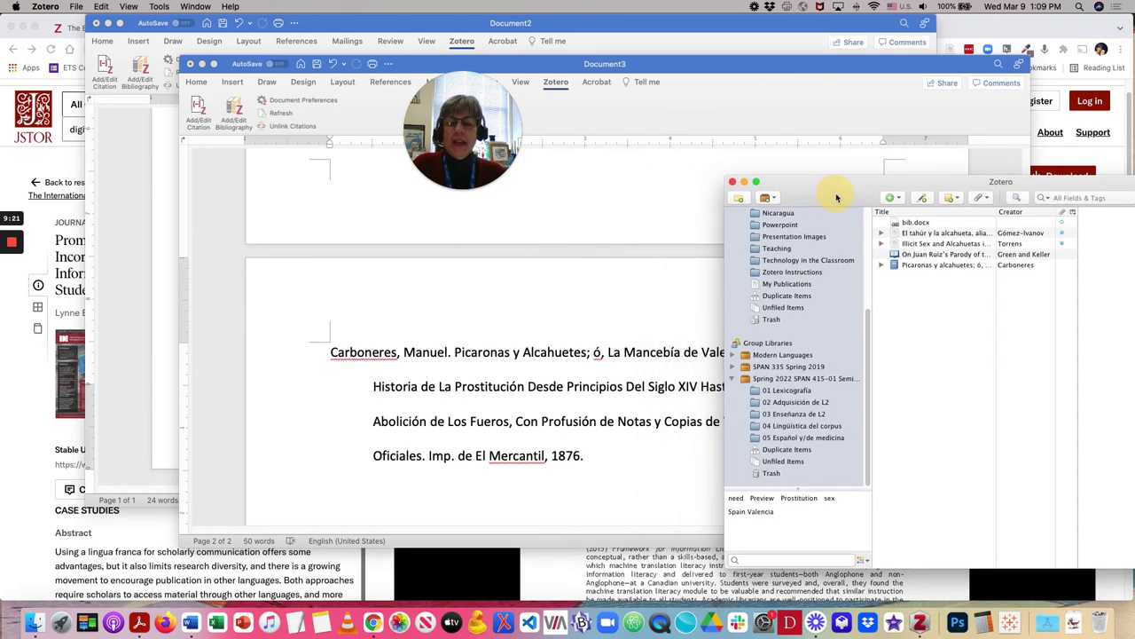
{"action": "left_click", "coordinate": [919, 256]}
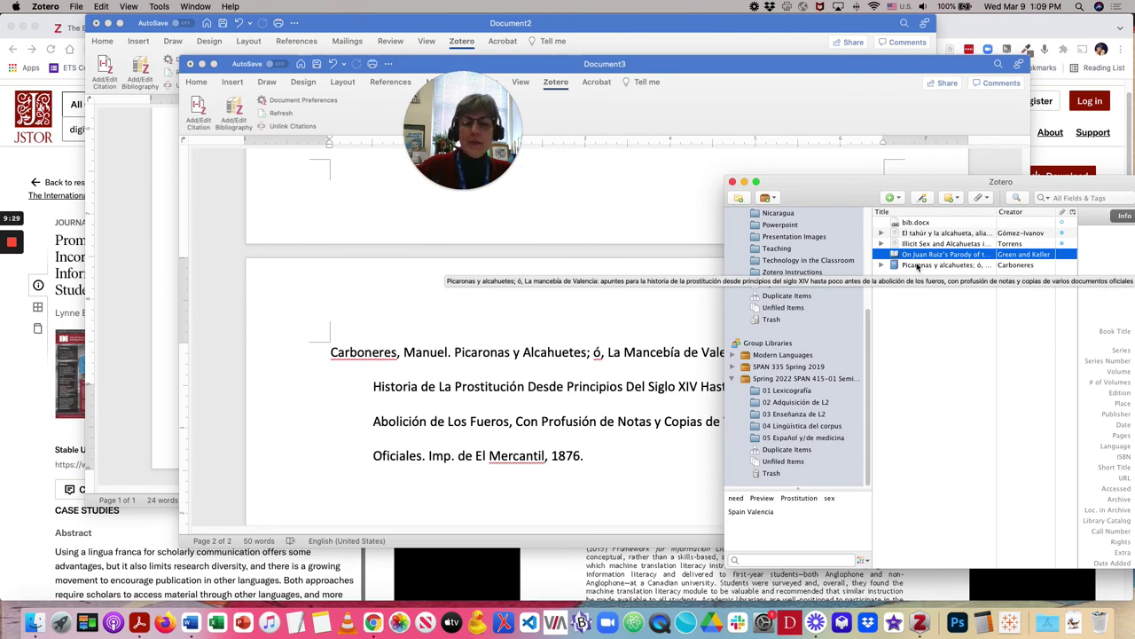
{"action": "left_click", "coordinate": [913, 245], "text": "shift"}
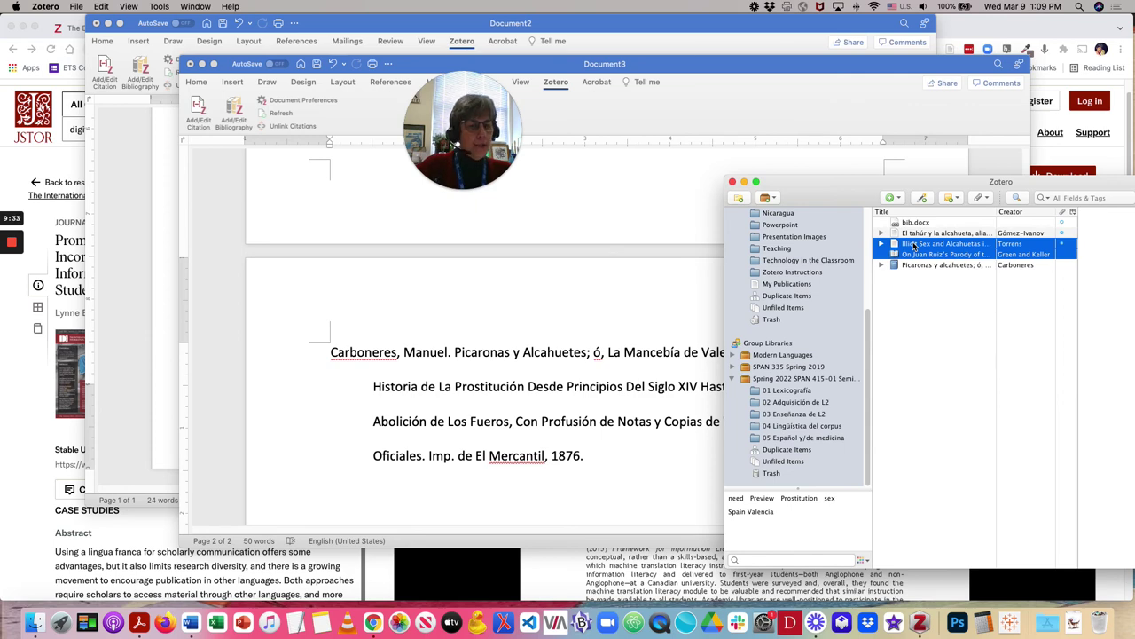
{"action": "right_click", "coordinate": [914, 246]}
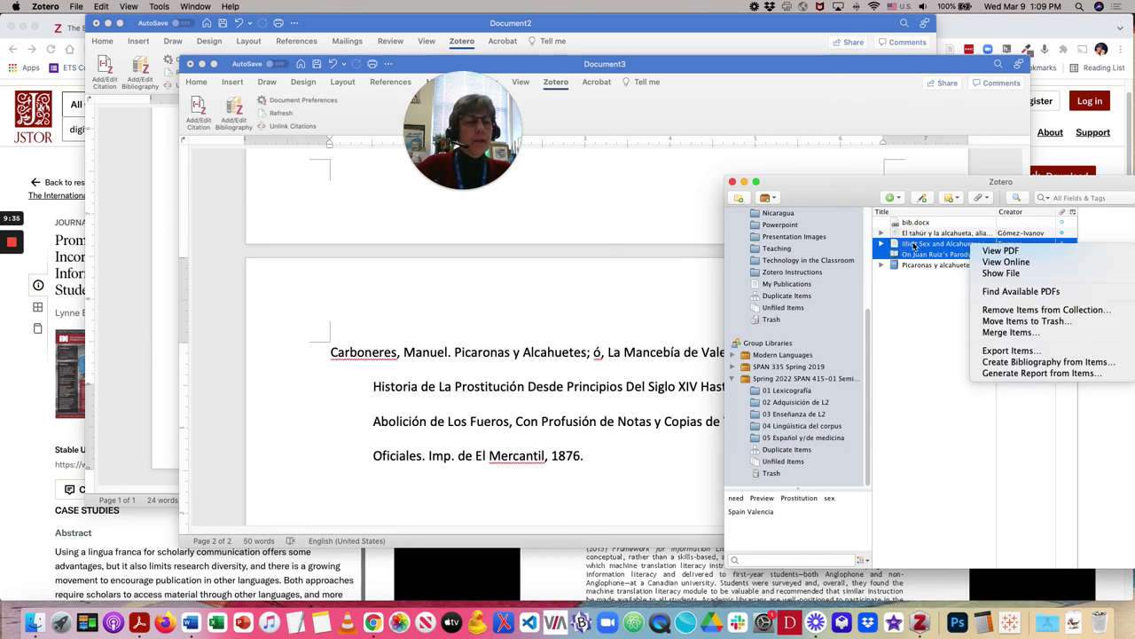
{"action": "right_click", "coordinate": [915, 245]}
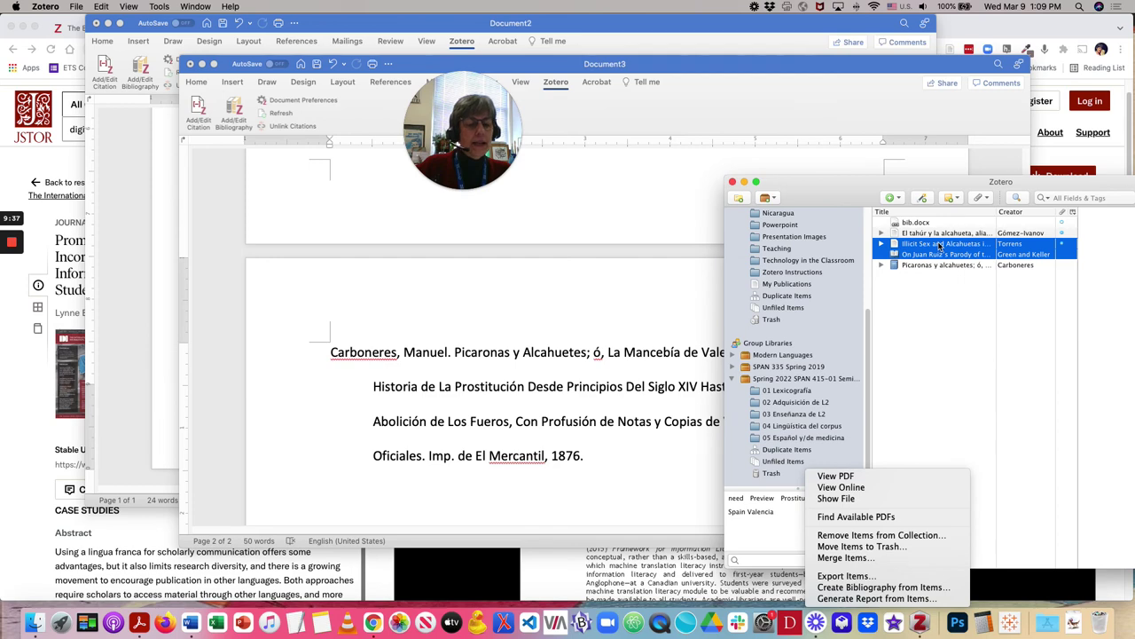
{"action": "left_click", "coordinate": [896, 588]}
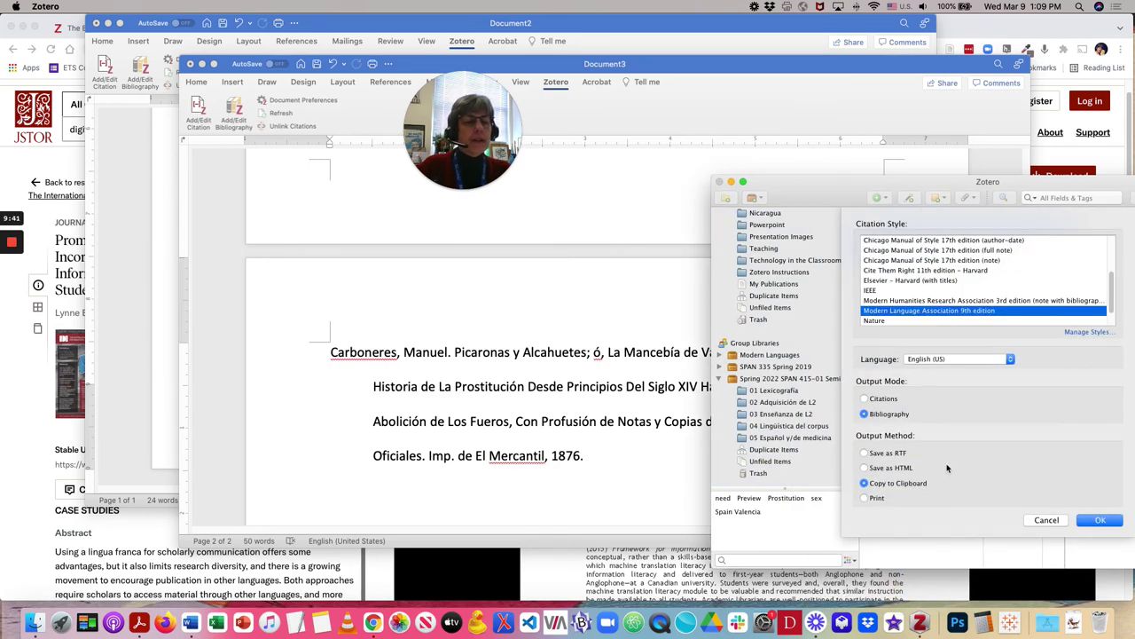
{"action": "left_click", "coordinate": [1101, 521]}
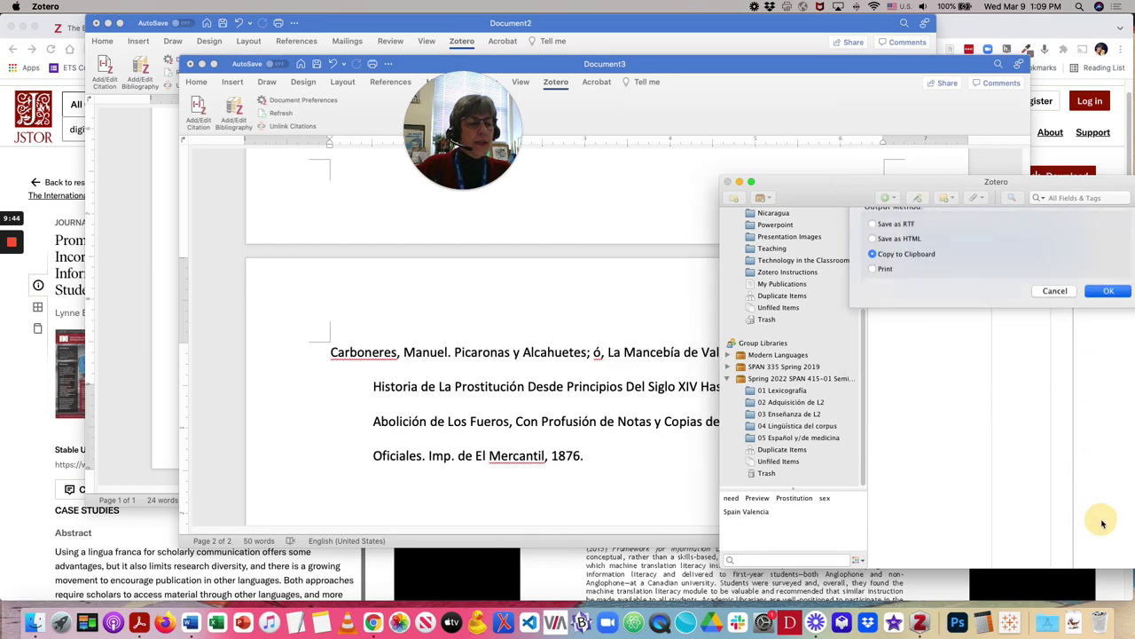
{"action": "left_click", "coordinate": [371, 493]}
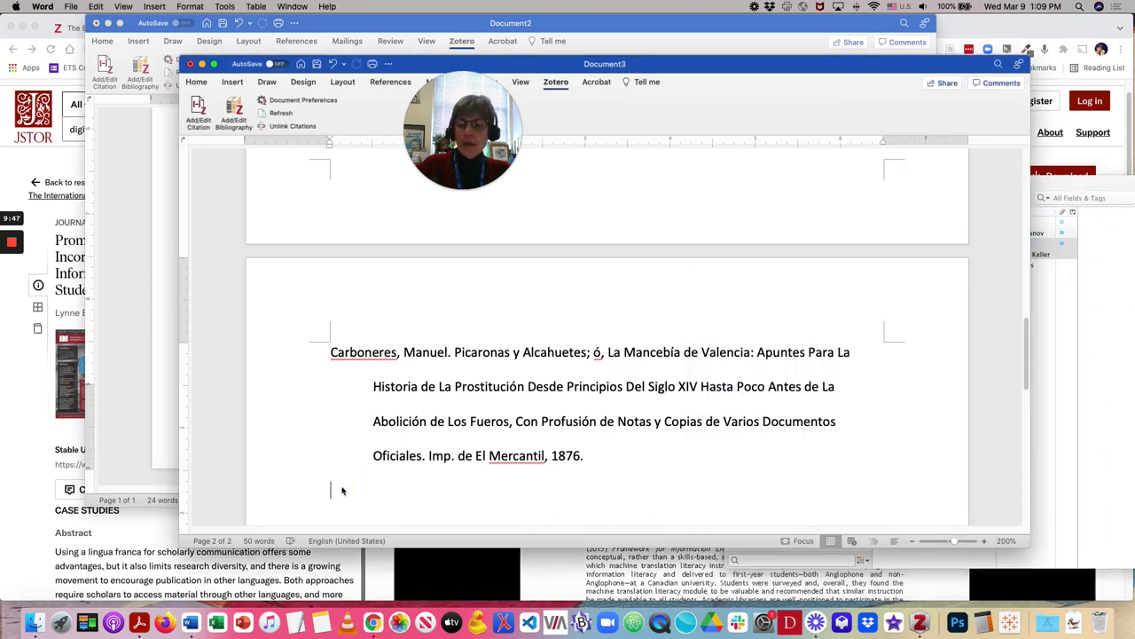
{"action": "type", "text": "Green, Otis H., and John E. Keller. \"On Juan Ruiz’s Parody of the Canonical Hours.\" The Literary Mind of Medieval and Renaissance Spain, University Press of Kentucky, 1970, pp. 22–39. JSTOR, JSTOR, https://www.jstor.org/stable/j.ctt130jhhk.6. Torrens, Harriet M. Sonne de. \"Illicit Sex and Alcahuetas in Medieval Castile: The Pictorial Program on the Rebanal de Las Llantas Baptismal Font.\" La Corónica: A Journal of Medieval Hispanic Languages, Literatures, and Cultures, vol. 38, no. 1, Dec. 2009, pp. 97–120. Project MUSE, https://doi.org/10.1353/cor.0.0043."}
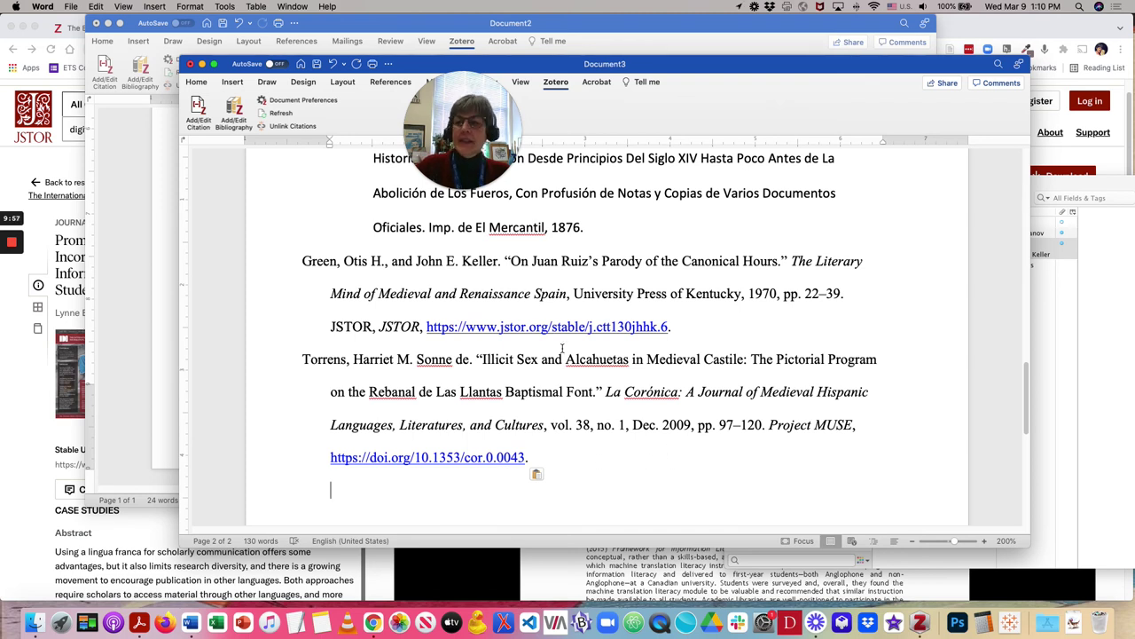
Switch to the untitled Google Docs document in Chrome and start adding a Zotero citation at "Example"
{"action": "left_click", "coordinate": [43, 20]}
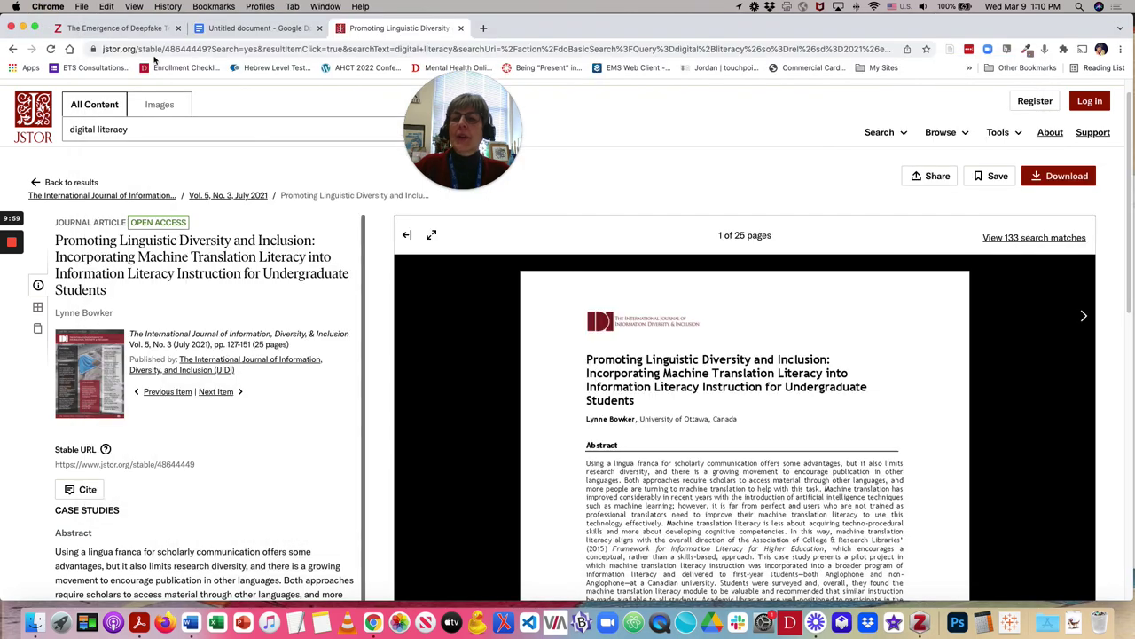
{"action": "left_click", "coordinate": [237, 30]}
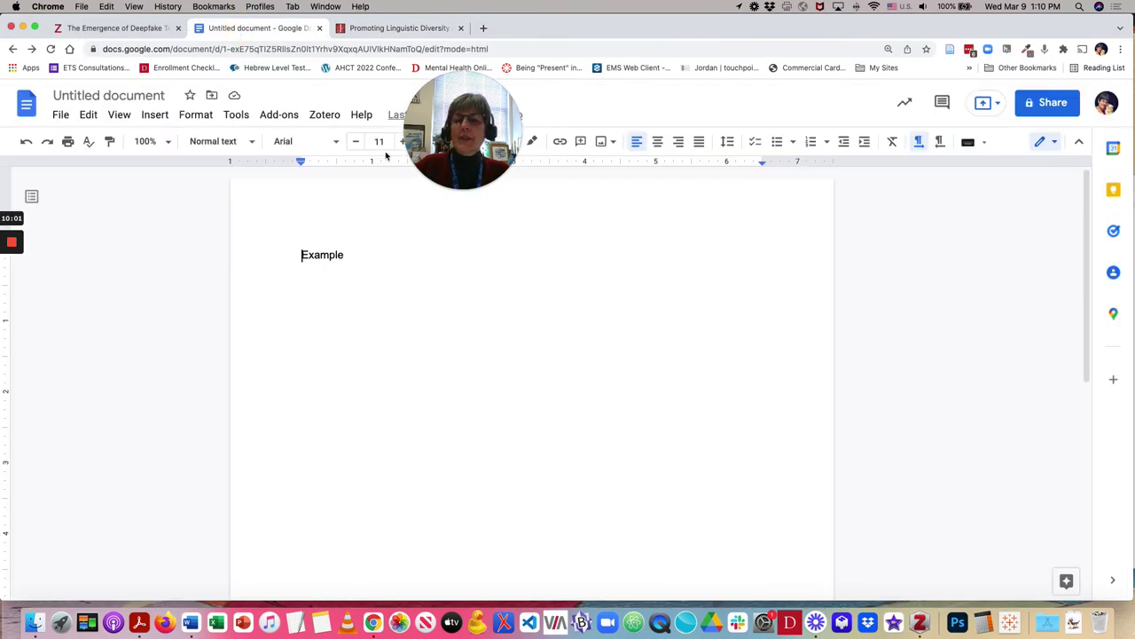
{"action": "left_click", "coordinate": [325, 115]}
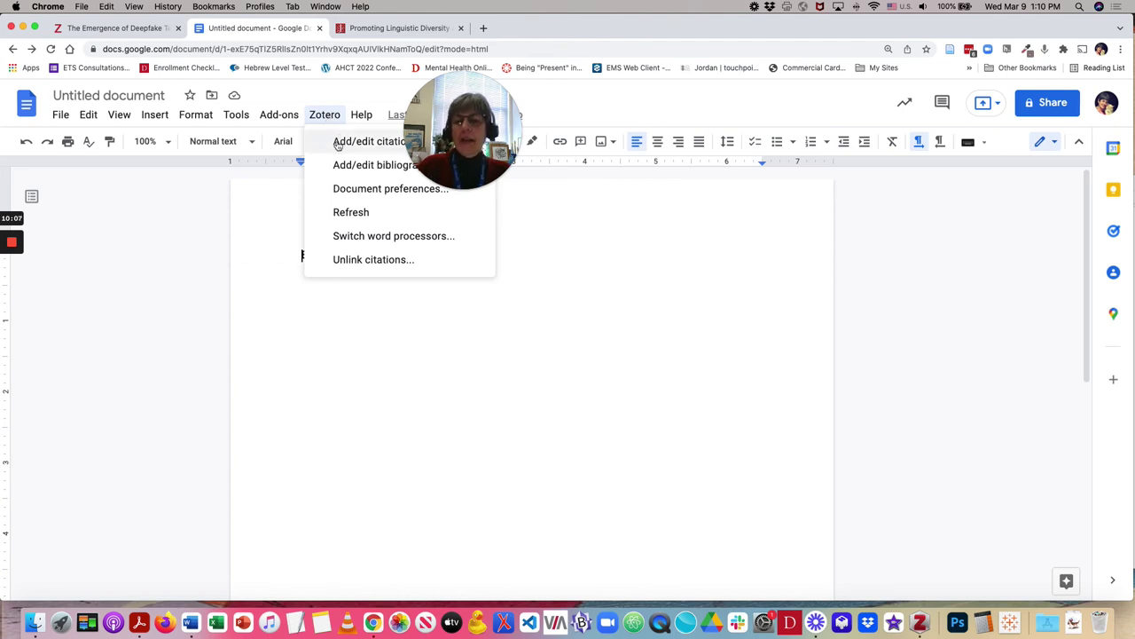
{"action": "left_click", "coordinate": [338, 145]}
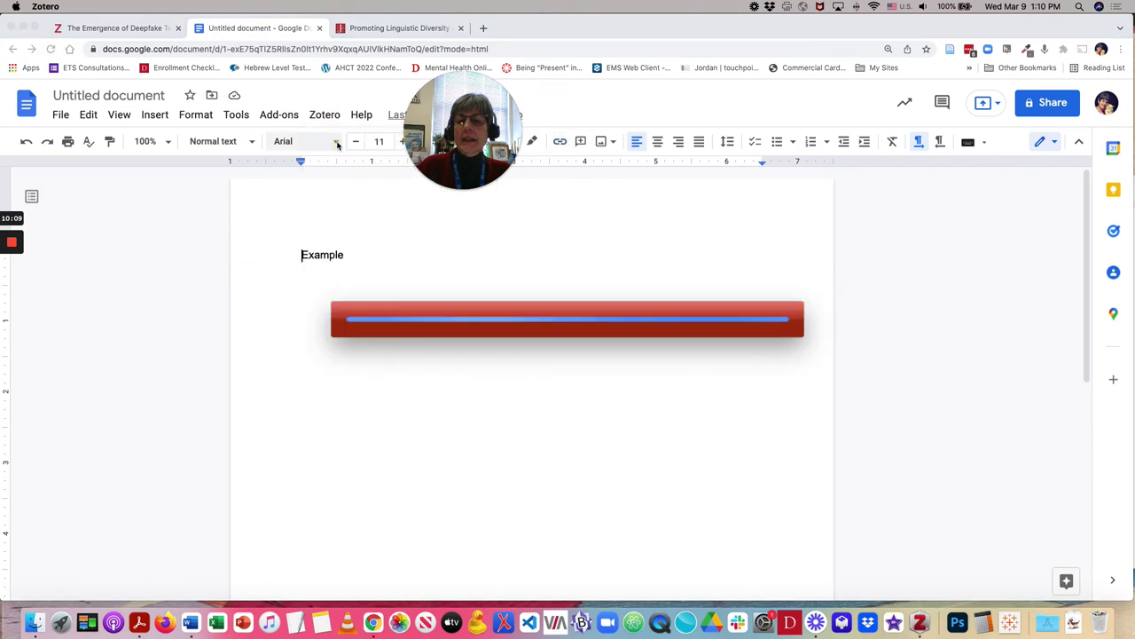